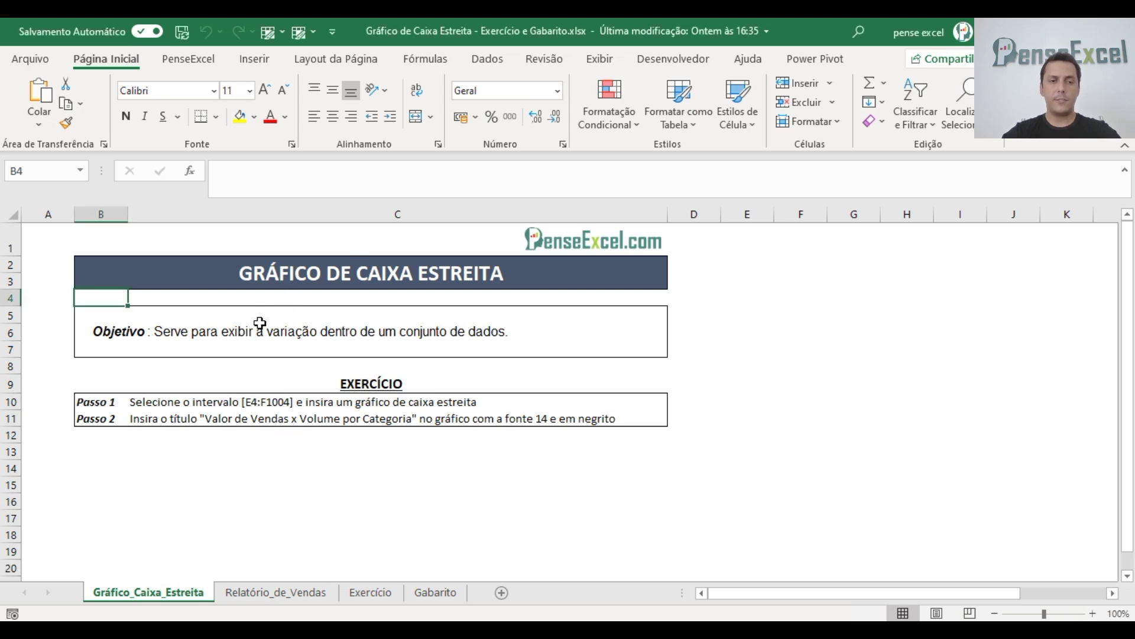
Review the chart's objective and the Passo 1 instruction, and look at the Exercício sheet
{"action": "left_click", "coordinate": [321, 335]}
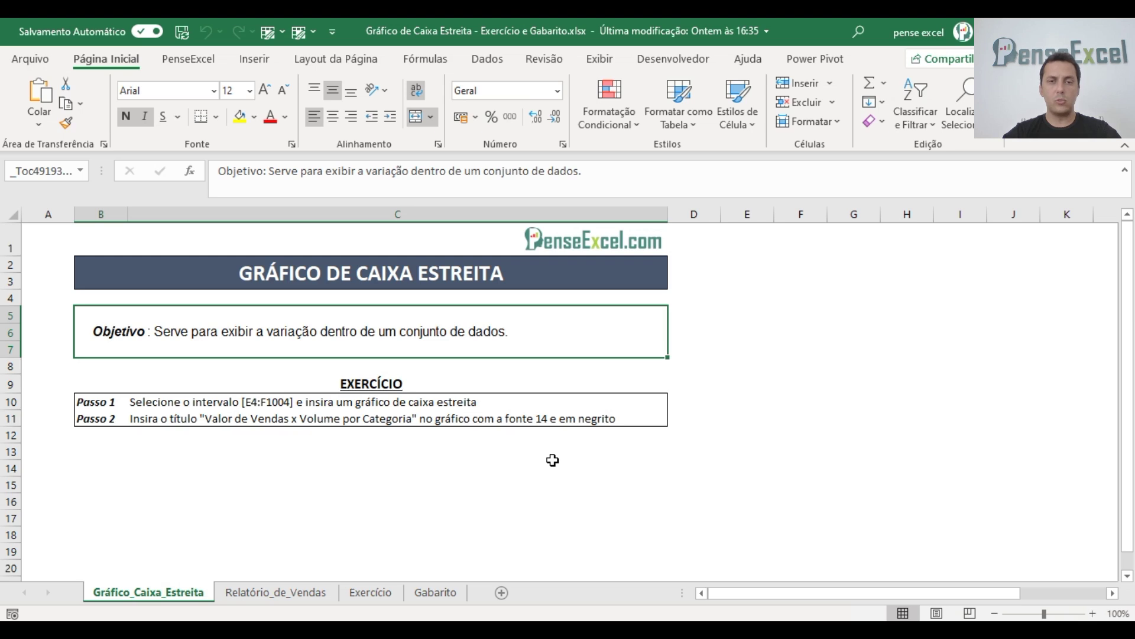
{"action": "left_click", "coordinate": [329, 402]}
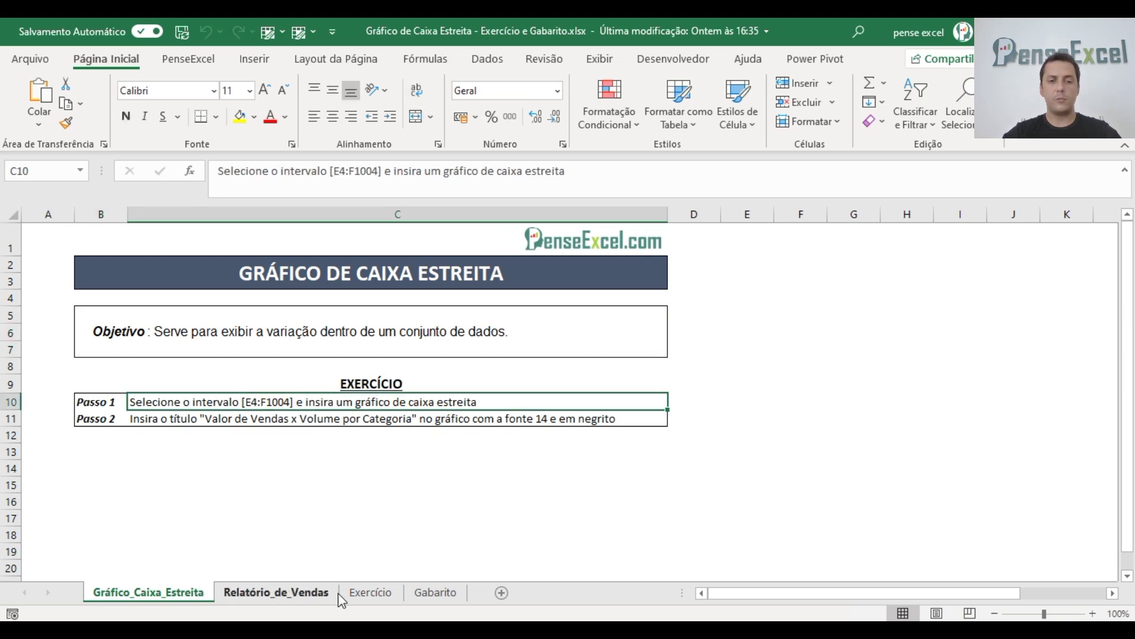
{"action": "left_click", "coordinate": [371, 592]}
{"action": "left_click", "coordinate": [295, 361]}
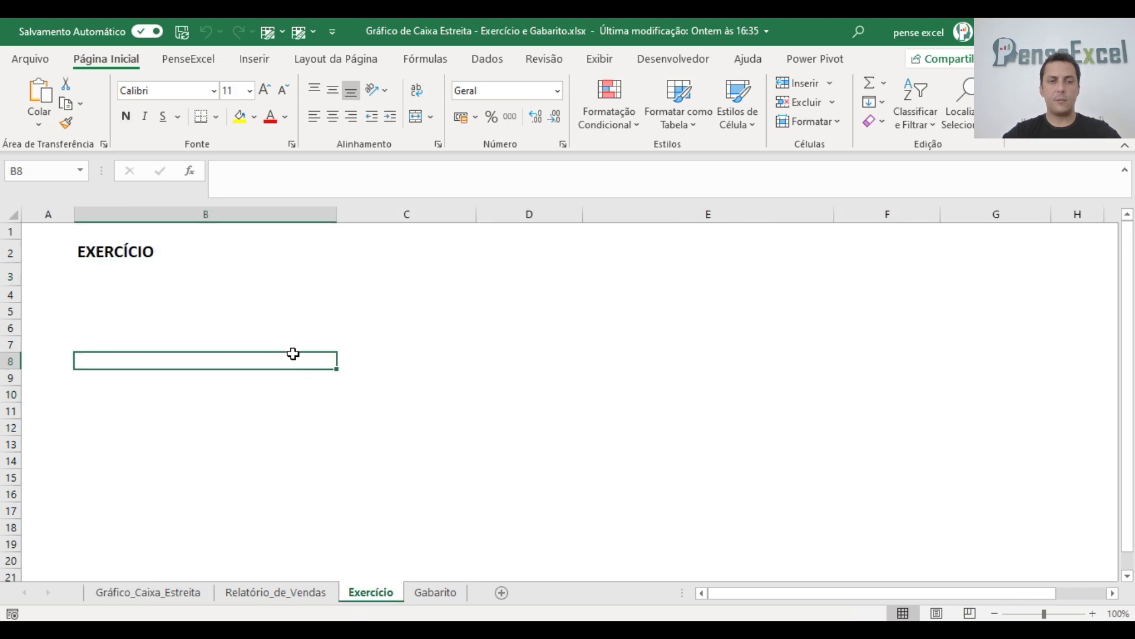
Examine the sale date, item, gender, category and price columns of the Relatório_de_Vendas sheet
{"action": "left_click", "coordinate": [278, 593]}
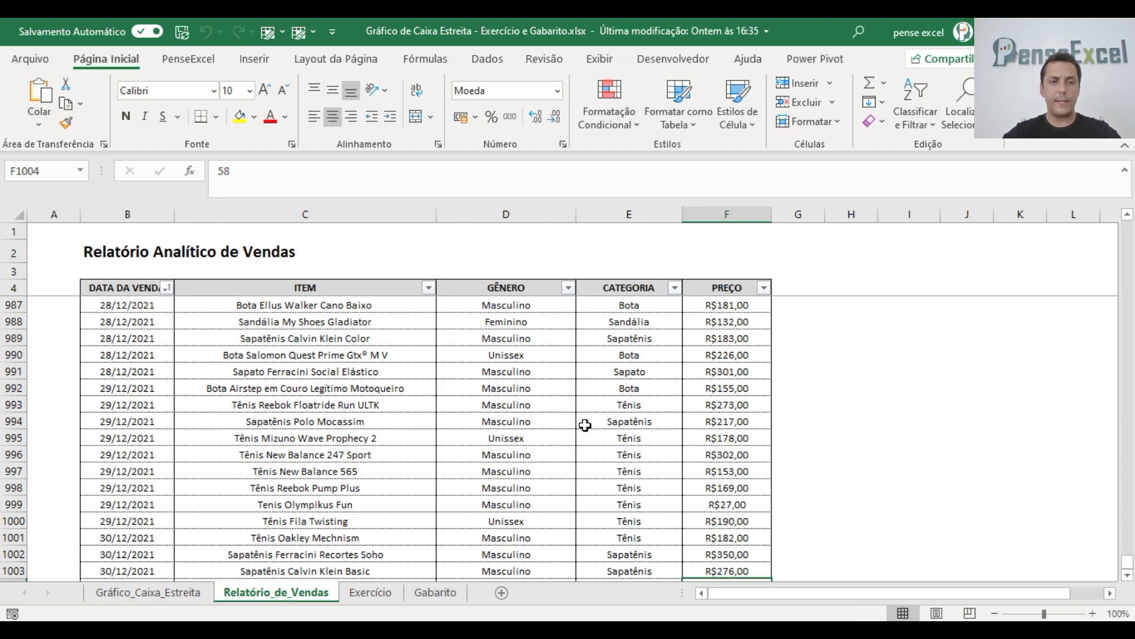
{"action": "scroll", "coordinate": [596, 425], "scroll_direction": "up", "scroll_amount": 1}
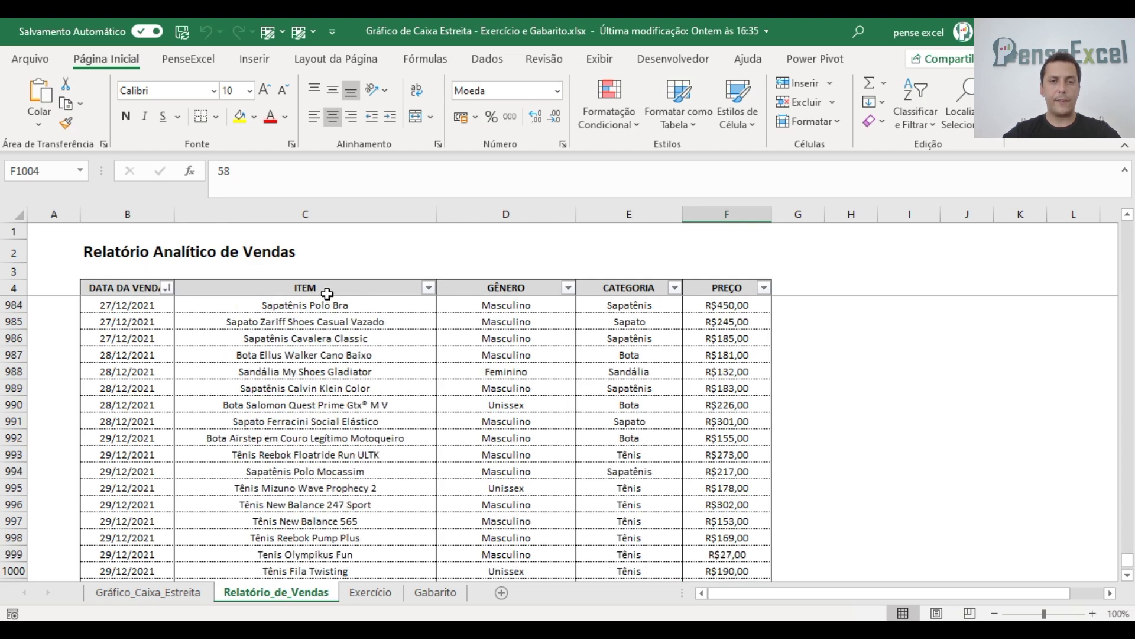
{"action": "scroll", "coordinate": [326, 296], "scroll_direction": "up", "scroll_amount": 15}
{"action": "left_click", "coordinate": [354, 305]}
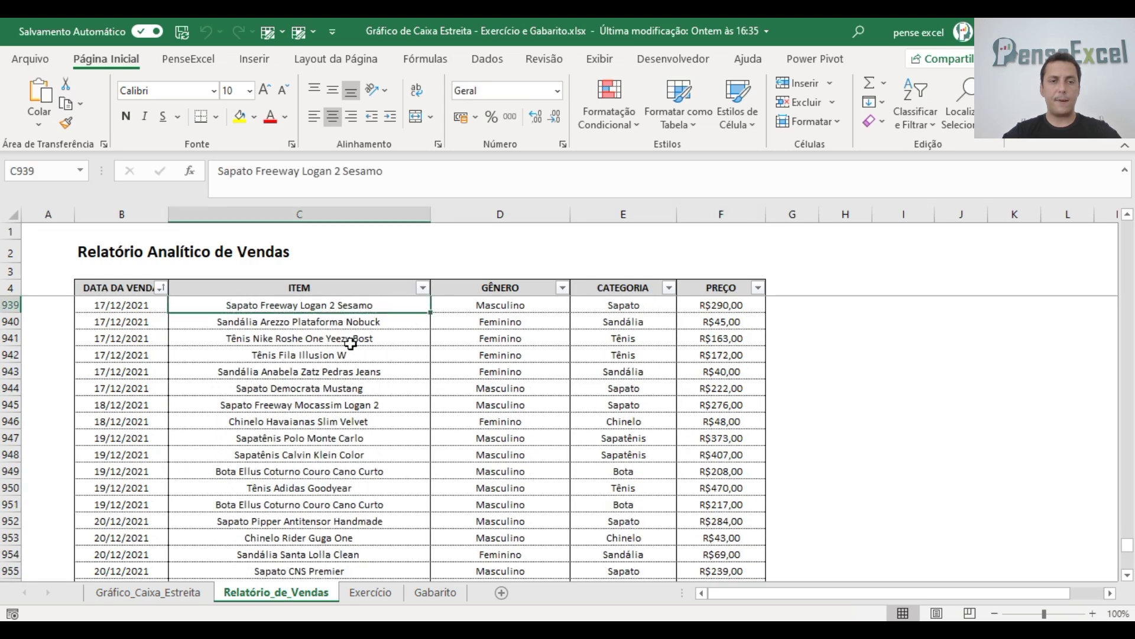
{"action": "scroll", "coordinate": [358, 343], "scroll_direction": "down", "scroll_amount": 12}
{"action": "left_click_drag", "start_coordinate": [126, 304], "coordinate": [144, 471]}
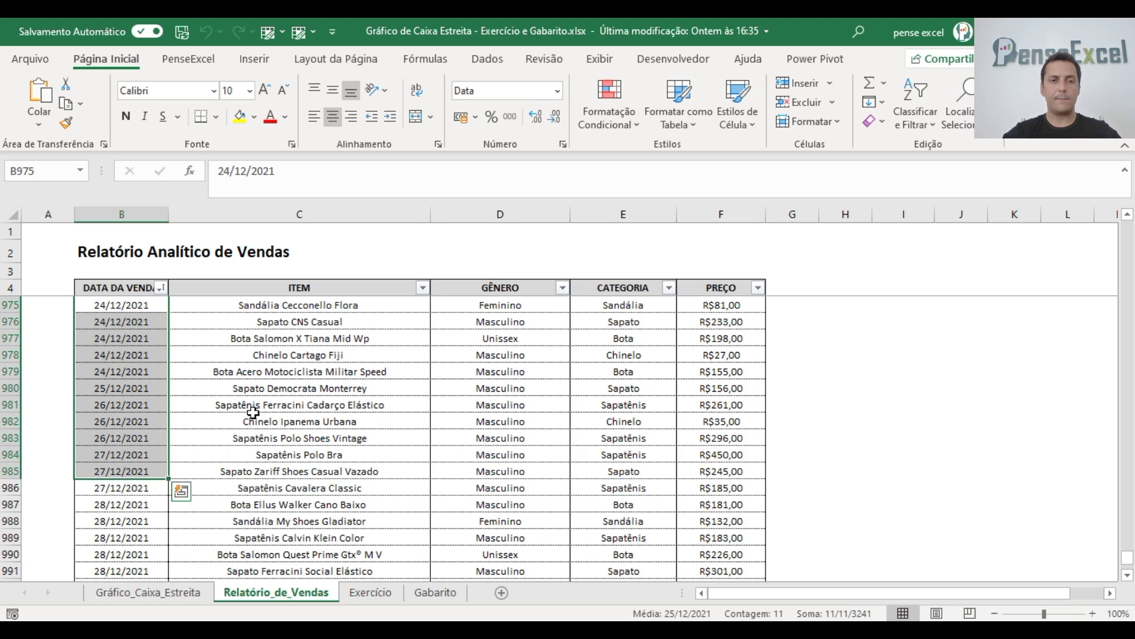
{"action": "left_click_drag", "start_coordinate": [314, 305], "coordinate": [308, 522]}
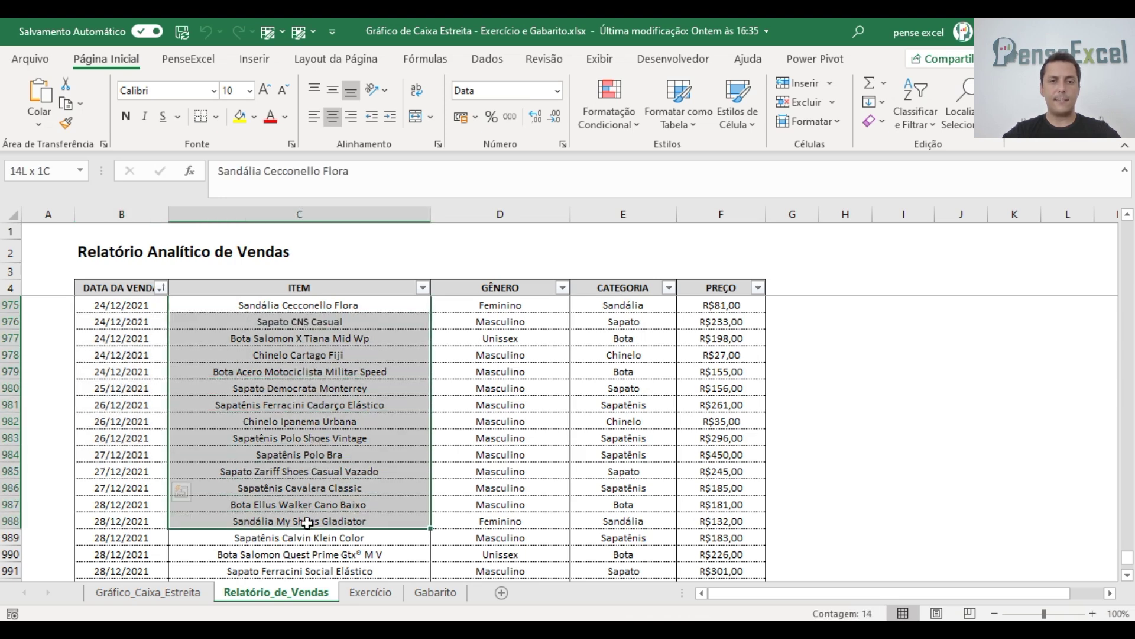
{"action": "left_click_drag", "start_coordinate": [518, 302], "coordinate": [511, 555]}
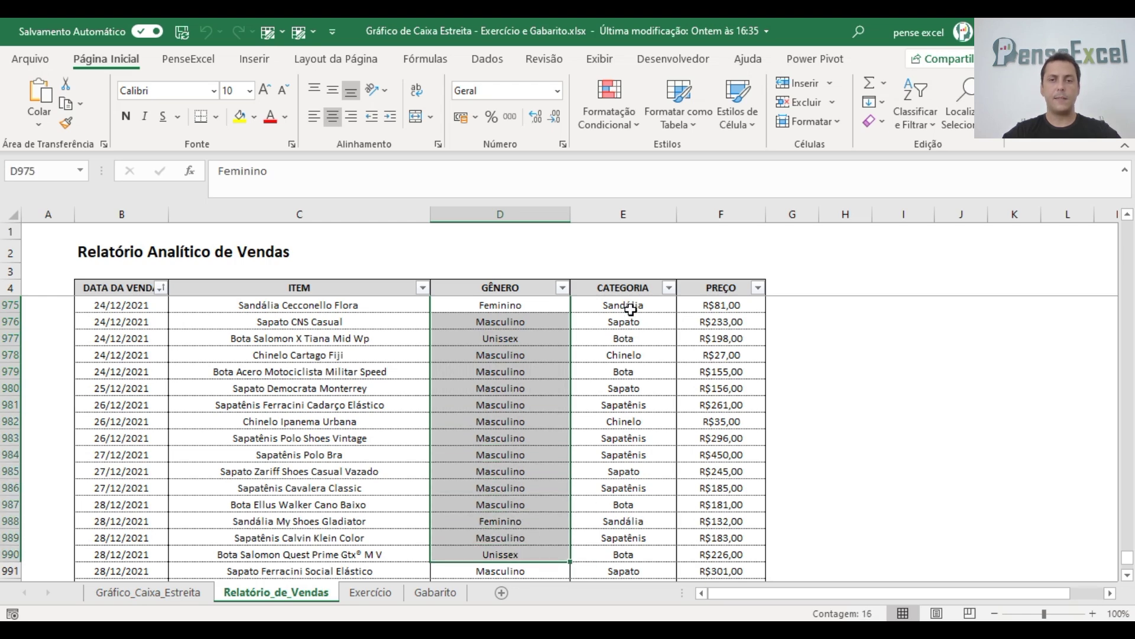
{"action": "left_click_drag", "start_coordinate": [635, 305], "coordinate": [640, 539]}
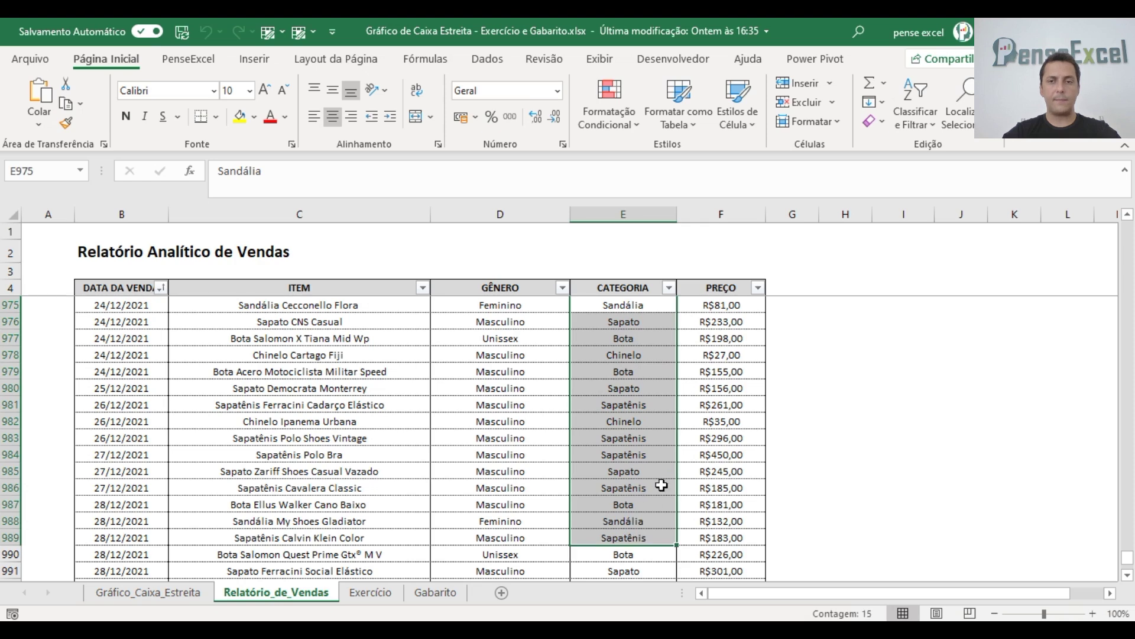
{"action": "left_click_drag", "start_coordinate": [736, 304], "coordinate": [751, 547]}
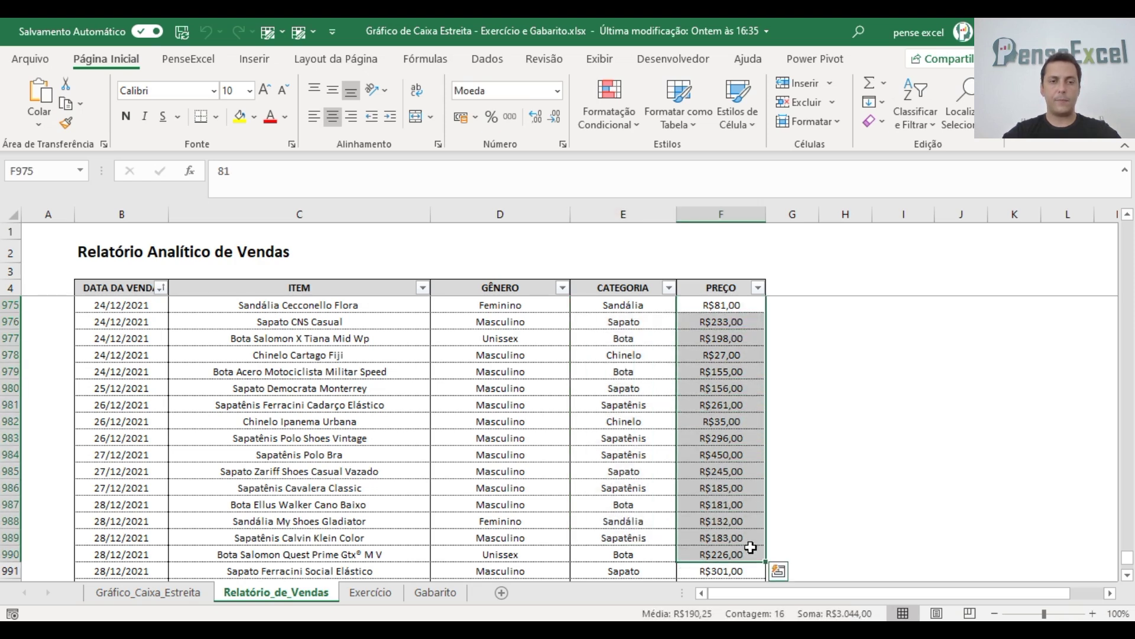
Reread the Passo 1 instruction and look through the category and price columns of the sales report down to its last row
{"action": "left_click", "coordinate": [169, 595]}
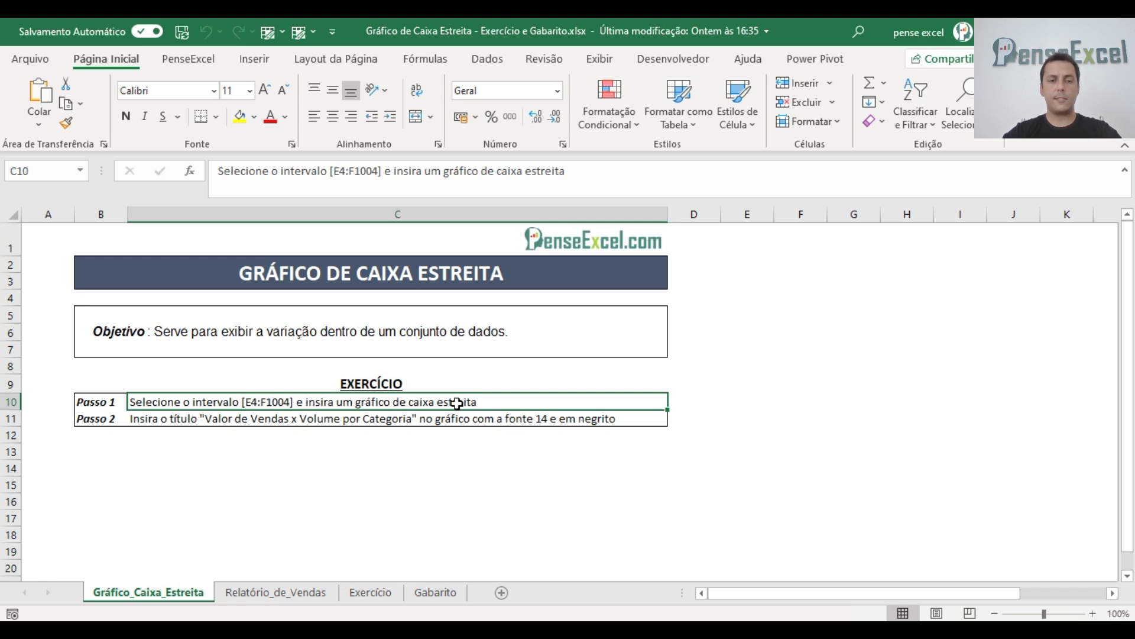
{"action": "left_click", "coordinate": [299, 593]}
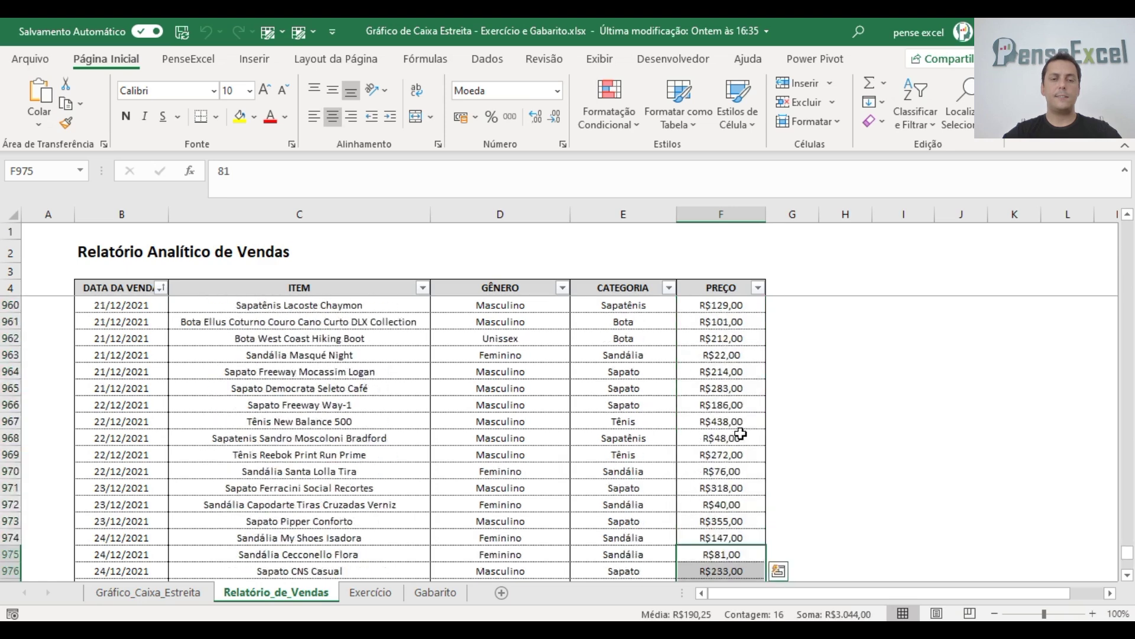
{"action": "scroll", "coordinate": [738, 421], "scroll_direction": "up", "scroll_amount": 8}
{"action": "scroll", "coordinate": [737, 421], "scroll_direction": "up", "scroll_amount": 20}
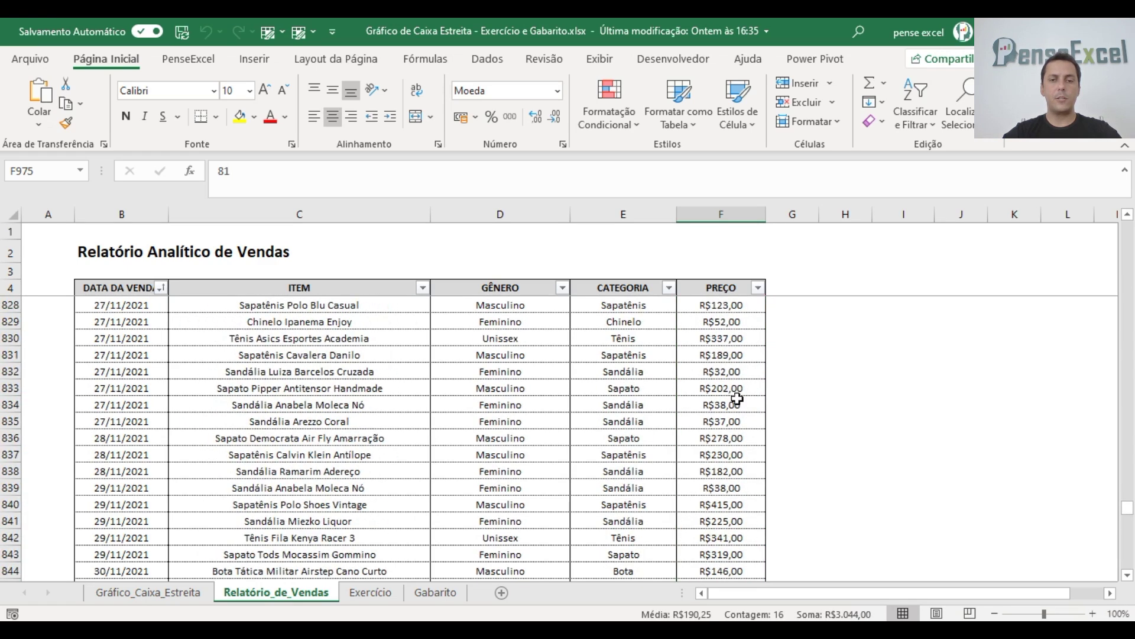
{"action": "left_click_drag", "start_coordinate": [624, 388], "coordinate": [632, 371]}
{"action": "scroll", "coordinate": [696, 369], "scroll_direction": "up", "scroll_amount": 20}
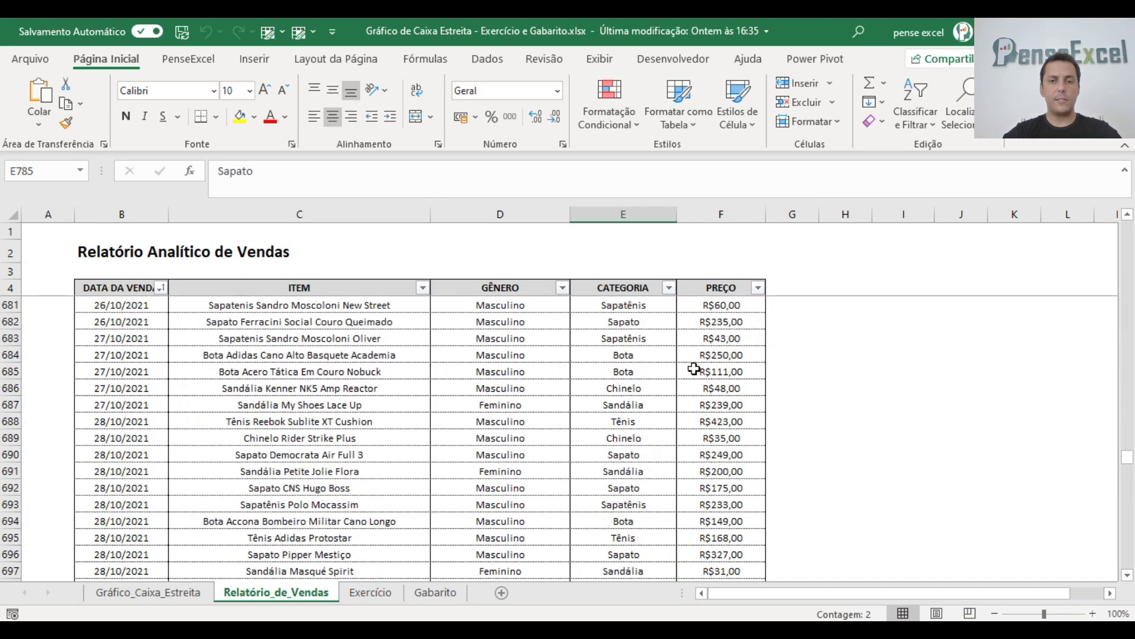
{"action": "scroll", "coordinate": [687, 349], "scroll_direction": "down", "scroll_amount": 20}
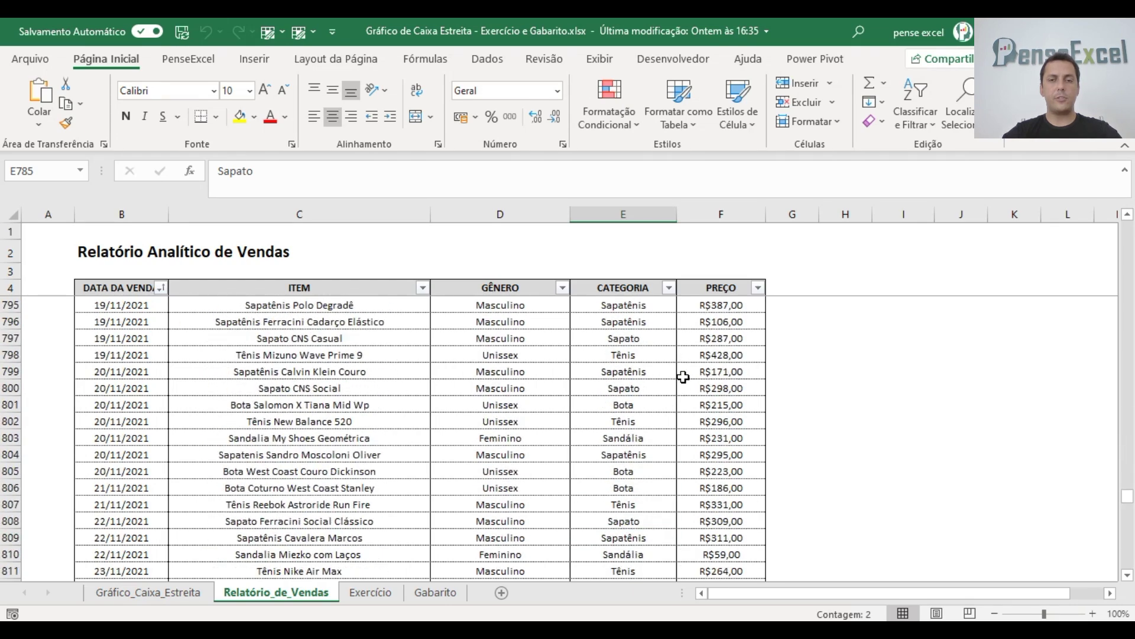
{"action": "scroll", "coordinate": [680, 385], "scroll_direction": "down", "scroll_amount": 20}
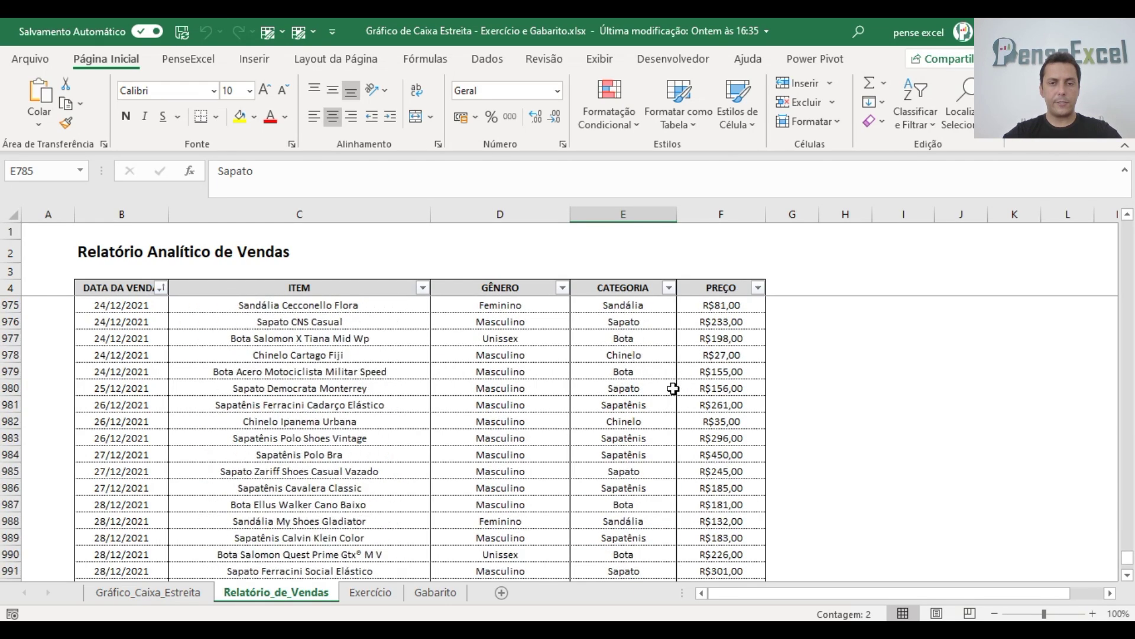
{"action": "left_click", "coordinate": [647, 385]}
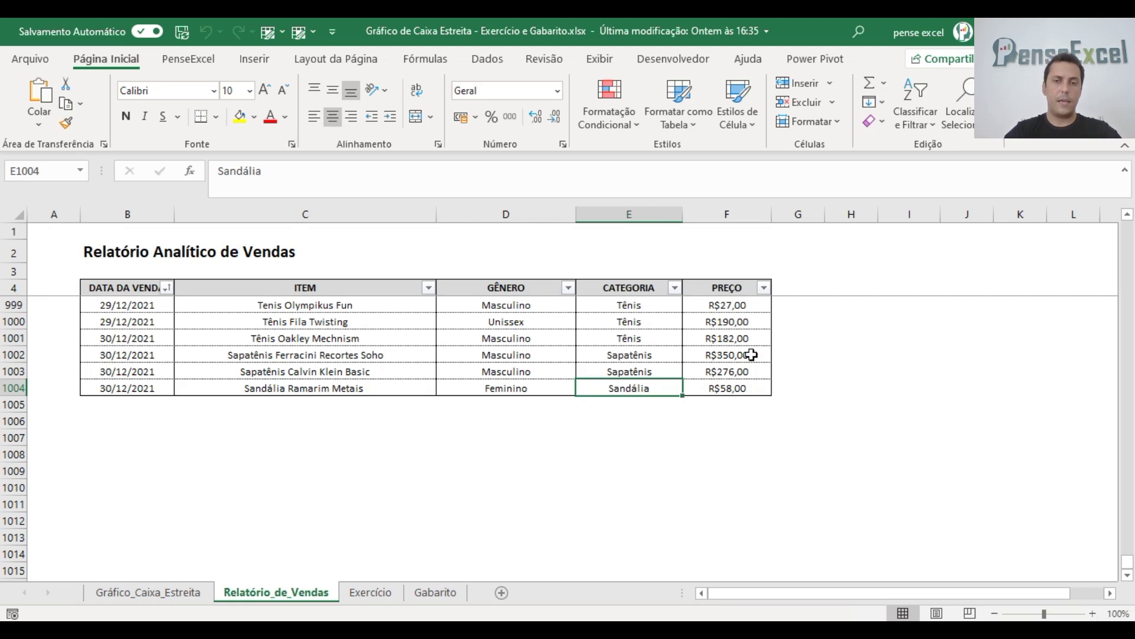
Select the CATEGORIA and PREÇO data including headers, range E4:F1004, in the sales report
{"action": "key", "text": "ctrl+Up"}
{"action": "key", "text": "Down"}
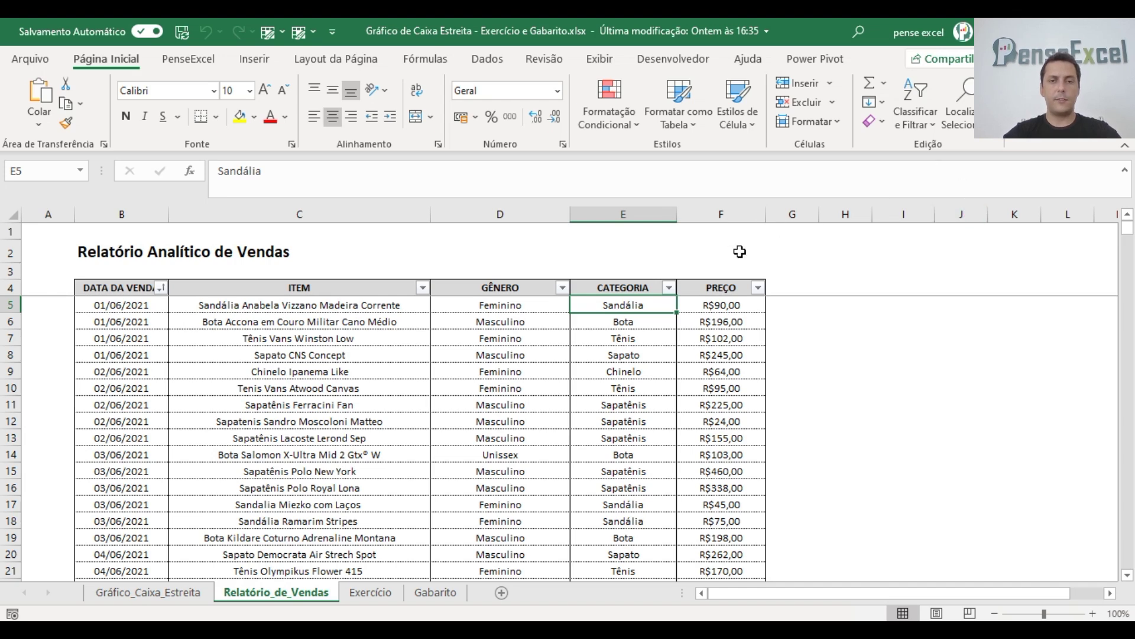
{"action": "left_click", "coordinate": [649, 286]}
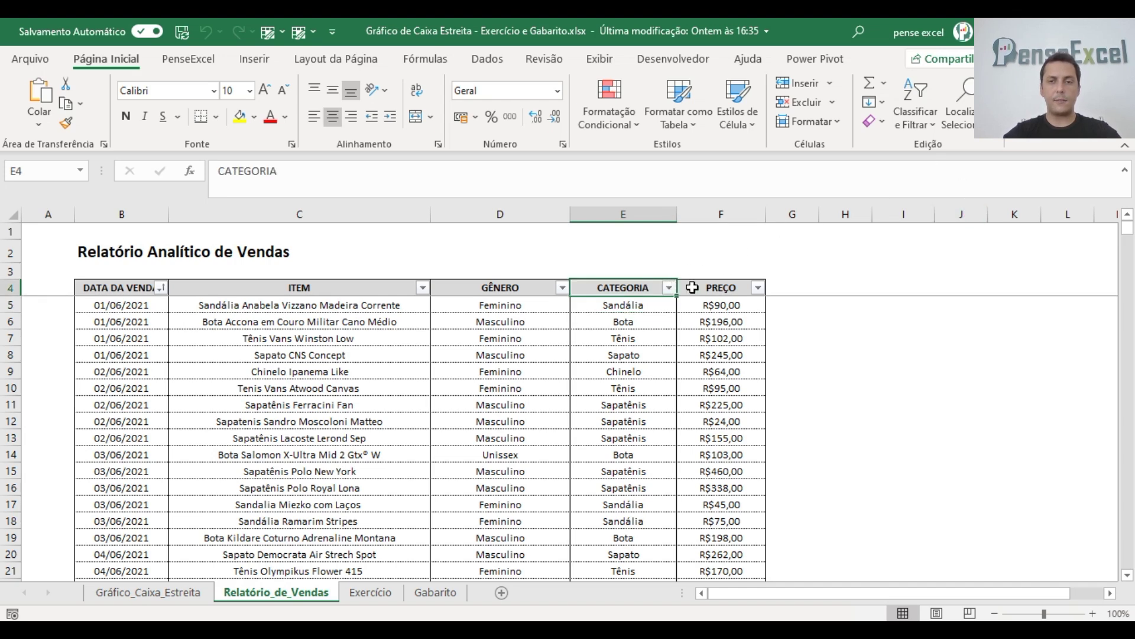
{"action": "key", "text": "shift+Right"}
{"action": "key", "text": "shift+Down"}
{"action": "key", "text": "shift+Down"}
{"action": "key", "text": "shift+Down"}
{"action": "key", "text": "shift+Down"}
{"action": "key", "text": "shift+Down"}
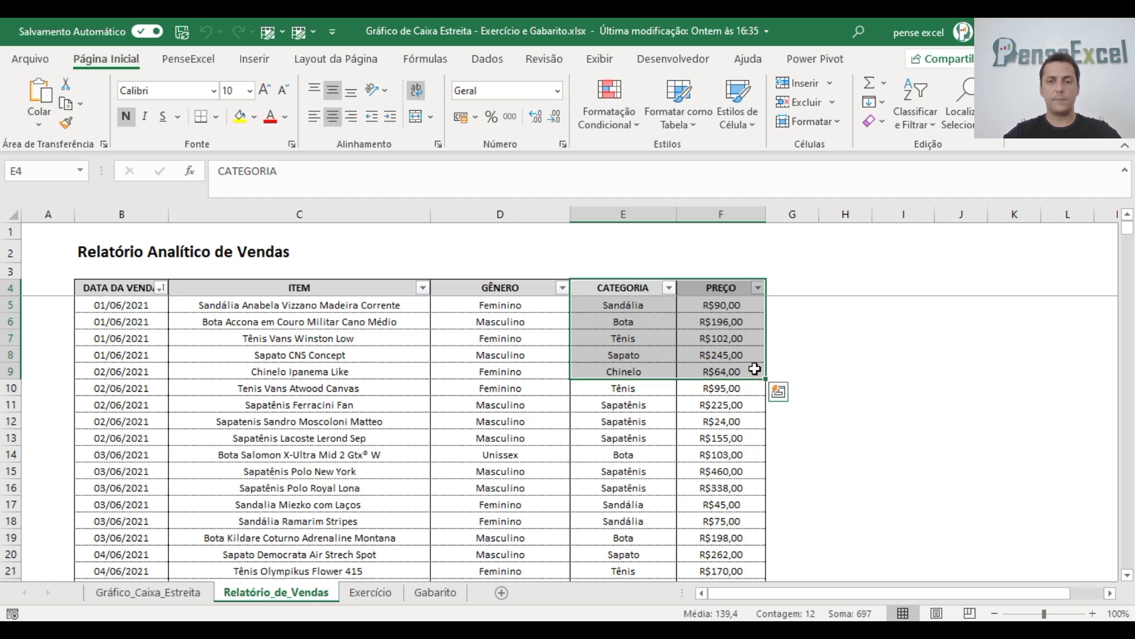
{"action": "key", "text": "ctrl+shift+Down"}
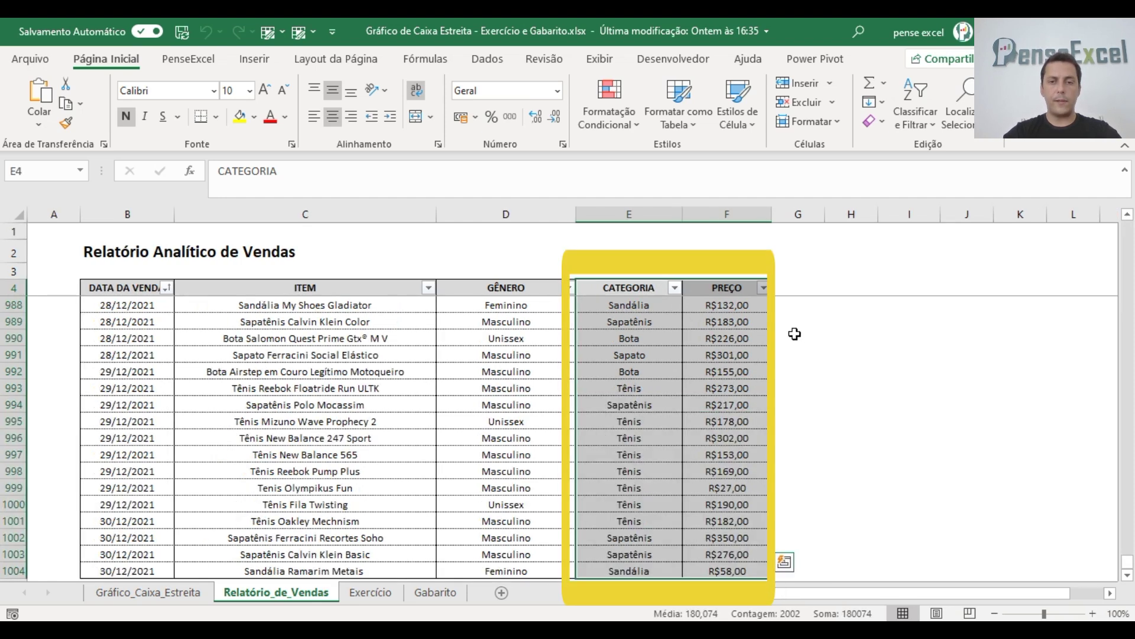
{"action": "scroll", "coordinate": [854, 376], "scroll_direction": "down", "scroll_amount": 6}
{"action": "scroll", "coordinate": [853, 376], "scroll_direction": "up", "scroll_amount": 2}
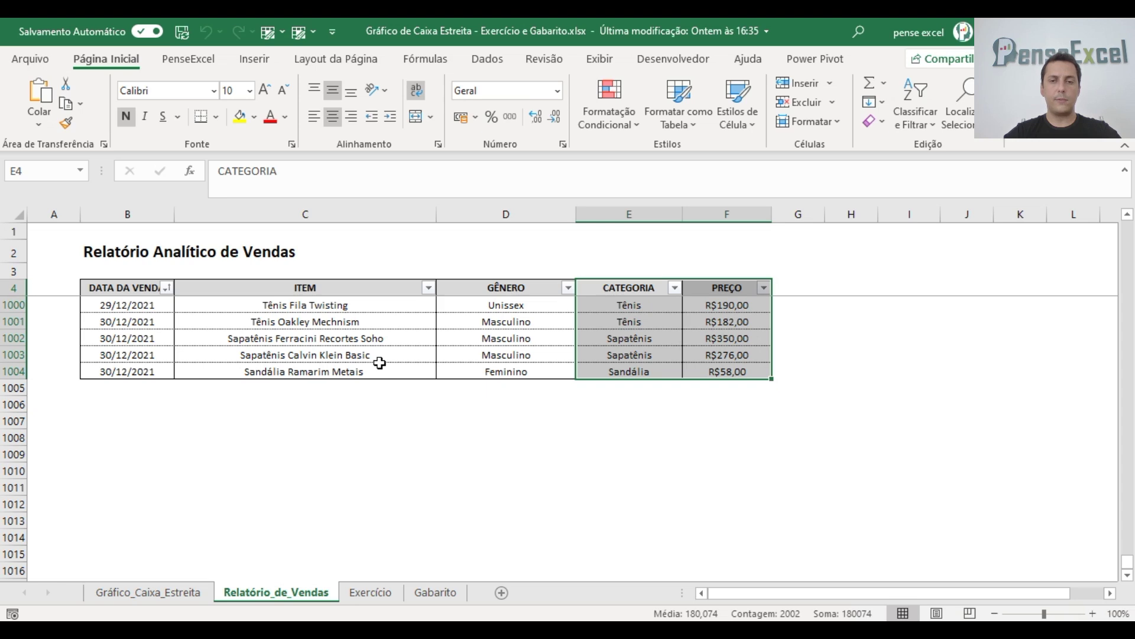
{"action": "scroll", "coordinate": [881, 396], "scroll_direction": "up", "scroll_amount": 5}
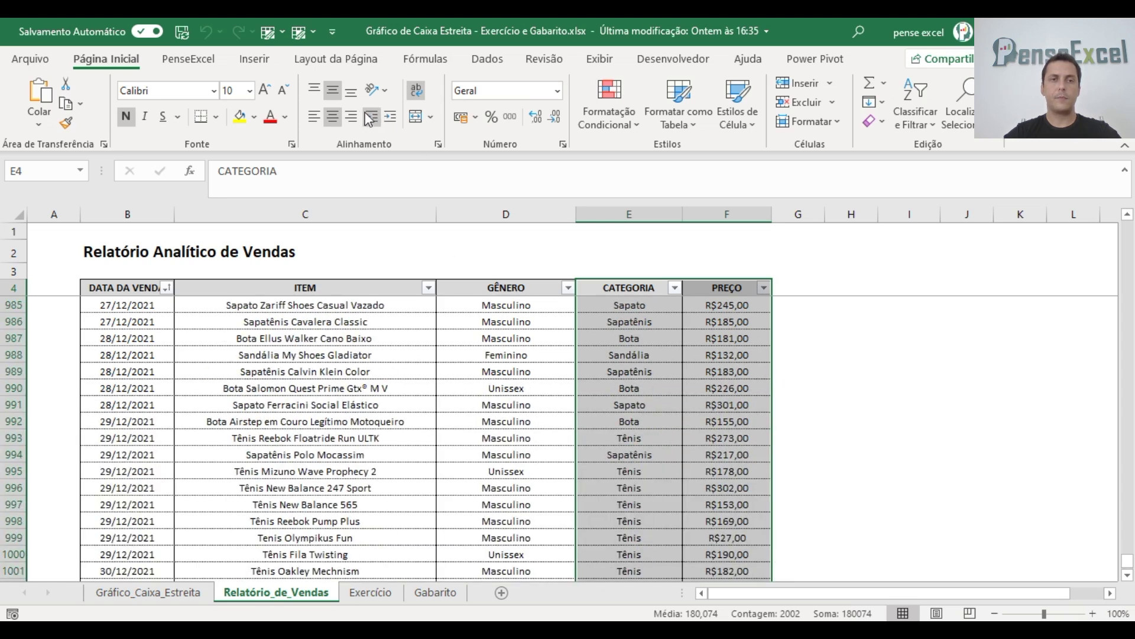
Insert a box and whisker (Caixa Estreita) chart from the selected range and move it below the frozen header rows
{"action": "left_click", "coordinate": [253, 59]}
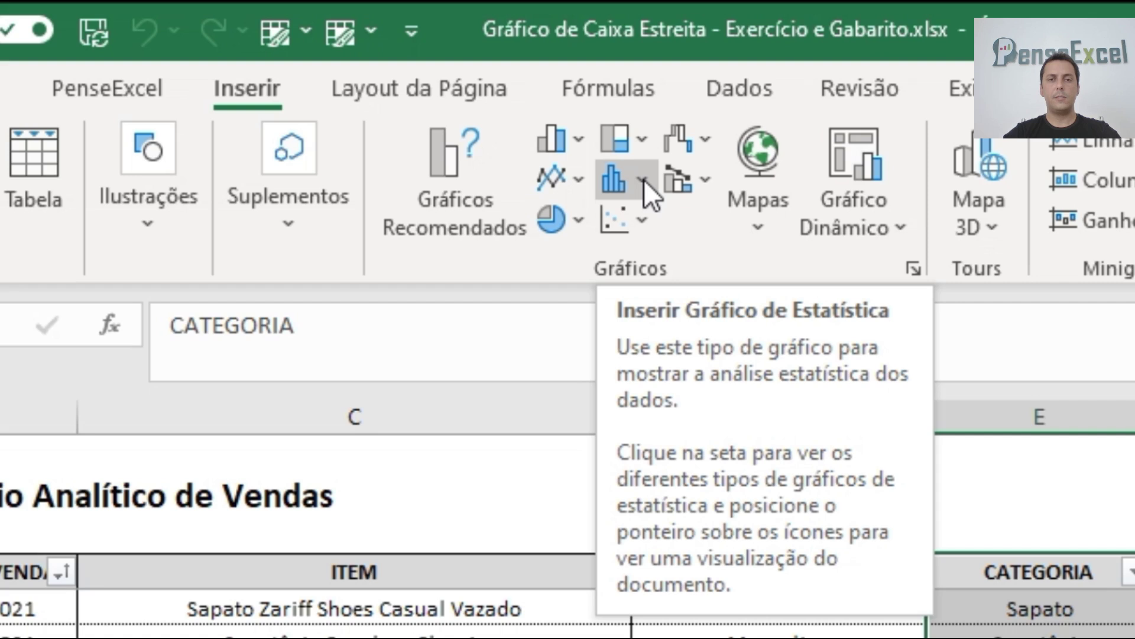
{"action": "left_click", "coordinate": [643, 180]}
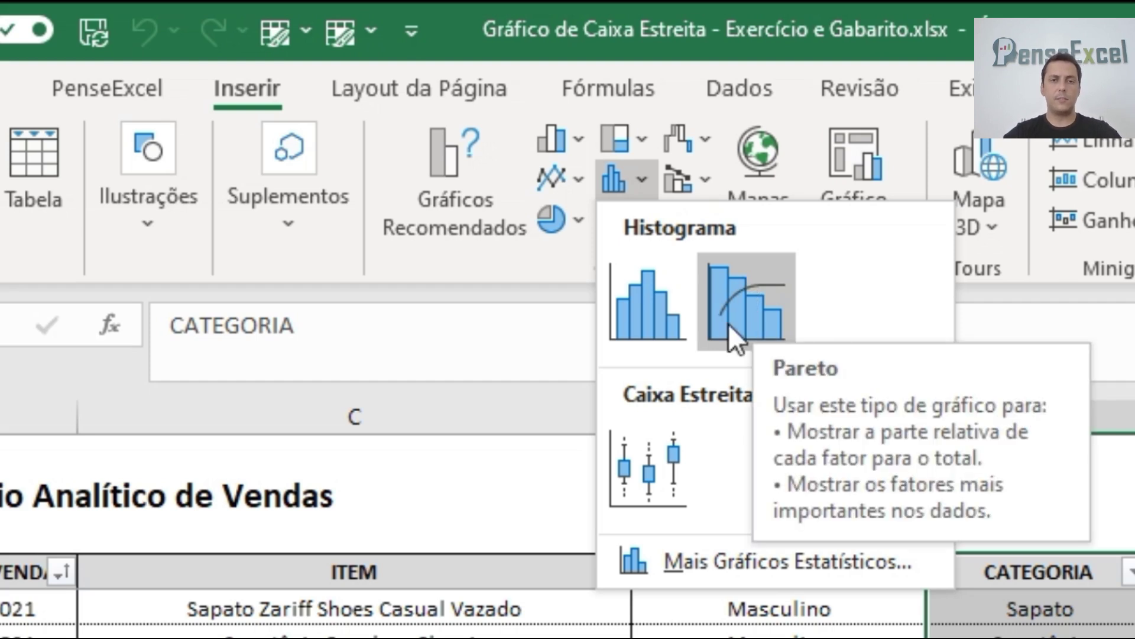
{"action": "left_click", "coordinate": [675, 471]}
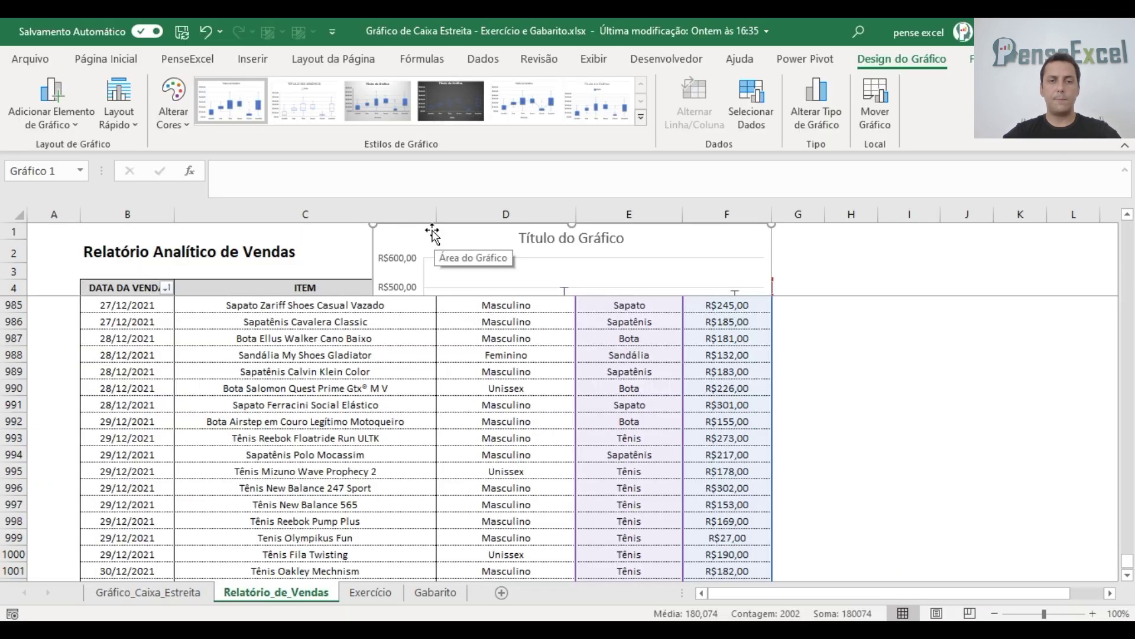
{"action": "left_click_drag", "start_coordinate": [436, 233], "coordinate": [392, 325]}
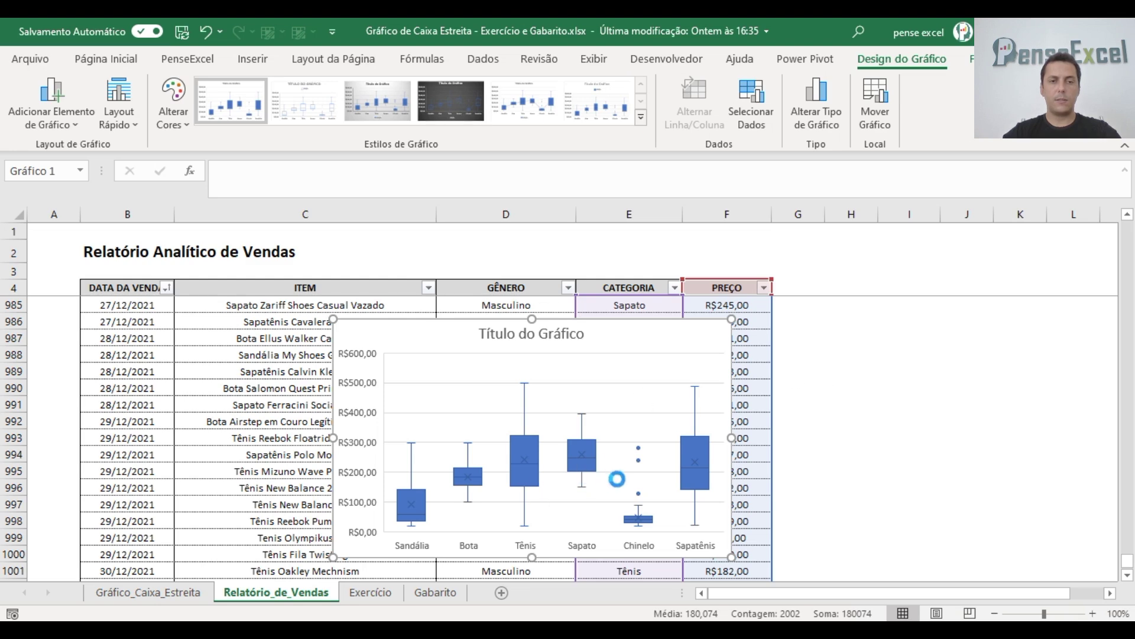
Transfer the box and whisker chart to the Exercício sheet and position it just below the EXERCÍCIO heading
{"action": "left_click", "coordinate": [375, 594]}
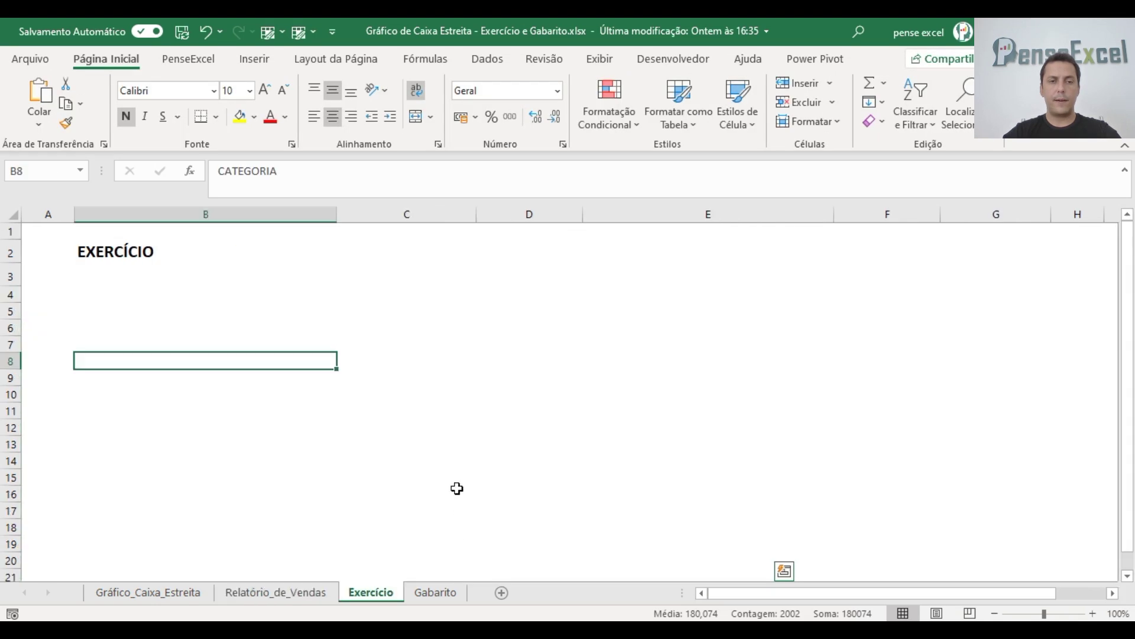
{"action": "key", "text": "ctrl+v"}
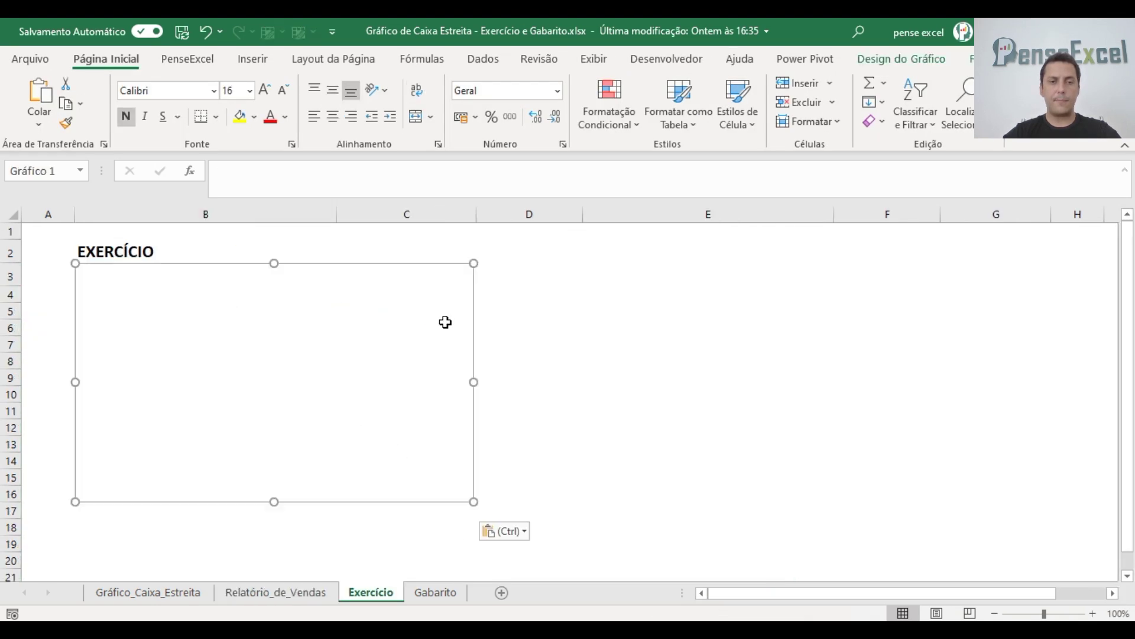
{"action": "left_click_drag", "start_coordinate": [343, 269], "coordinate": [382, 264]}
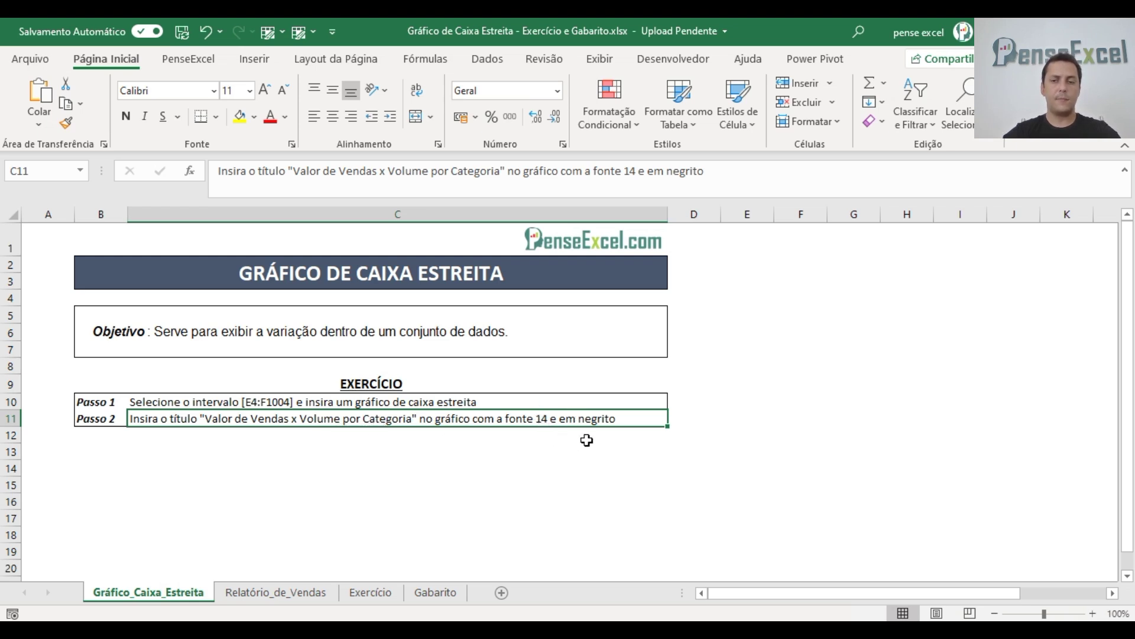
Replace the chart title on the Exercício sheet with "Valor de Venda x Volume por Categoria" and make it bold
{"action": "left_click", "coordinate": [381, 591]}
{"action": "left_click", "coordinate": [284, 279]}
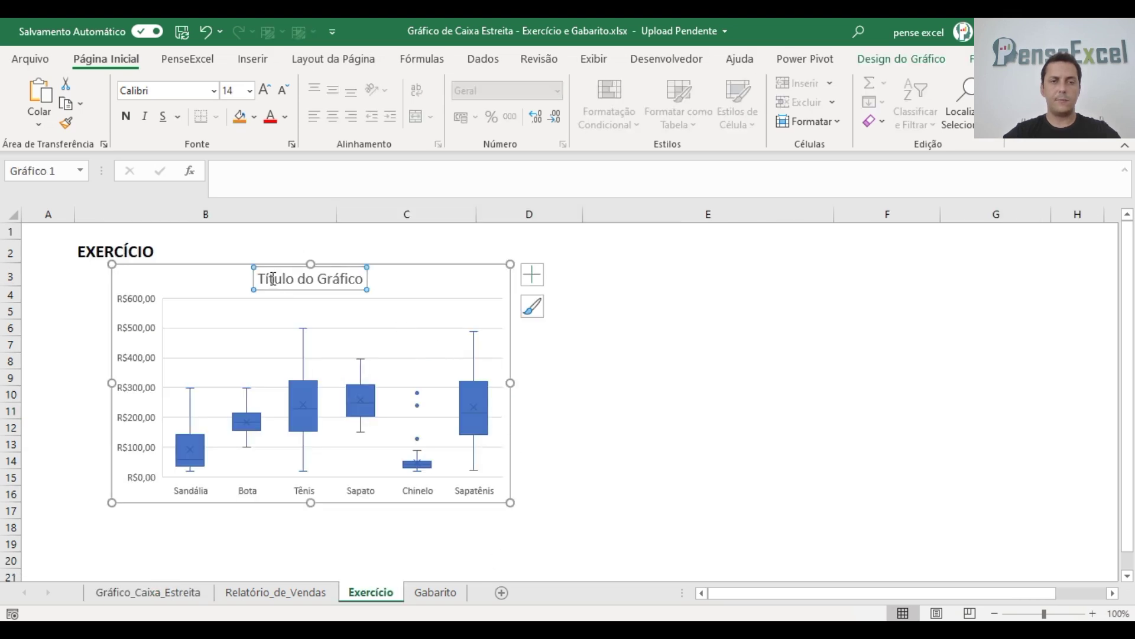
{"action": "key", "text": "ctrl+a"}
{"action": "type", "text": "Va"}
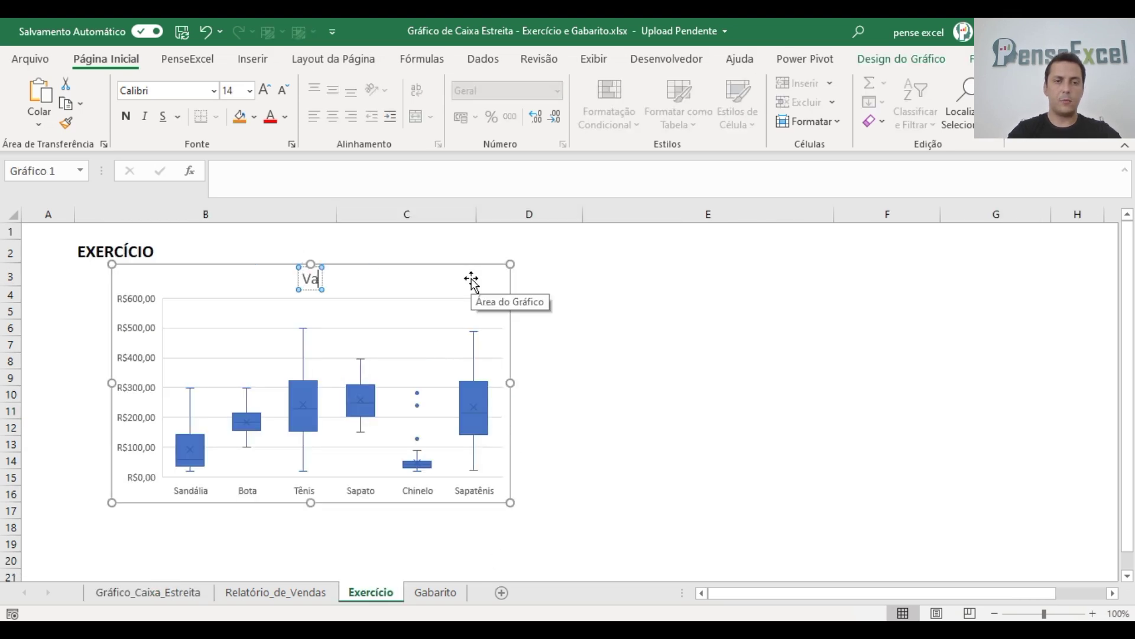
{"action": "type", "text": "lor de Vend"}
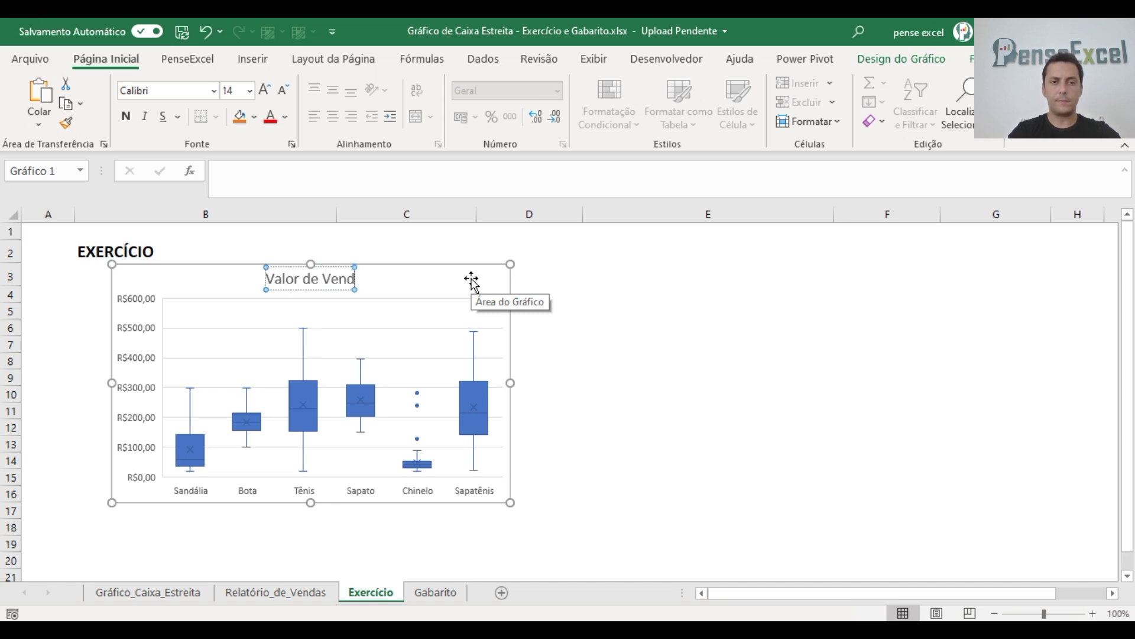
{"action": "type", "text": "a x Volu"}
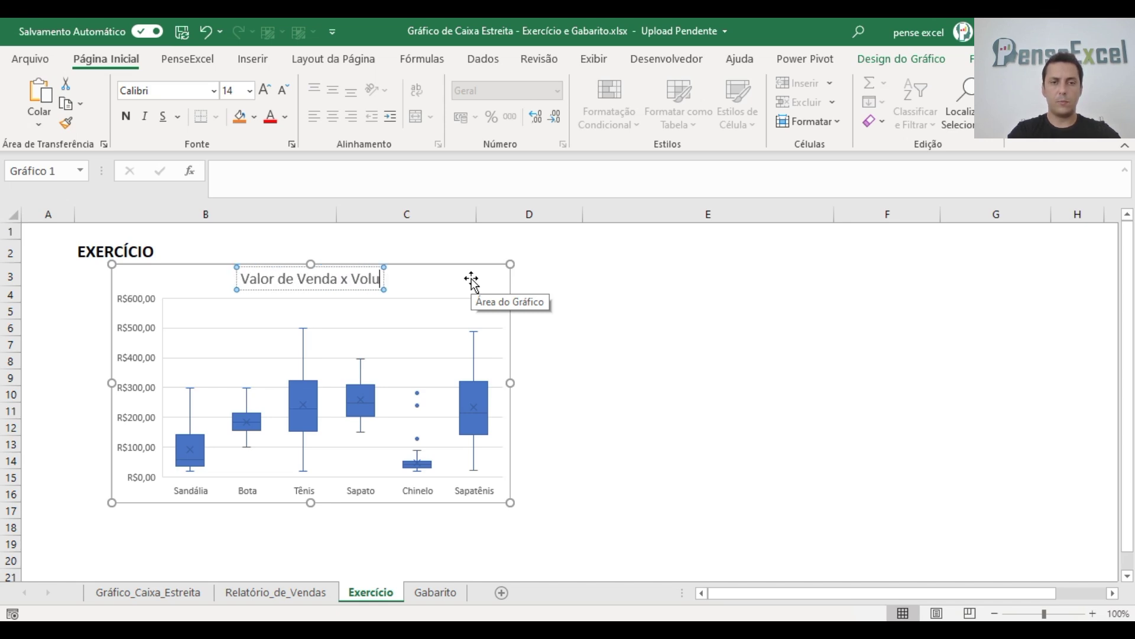
{"action": "type", "text": "me por Categoria"}
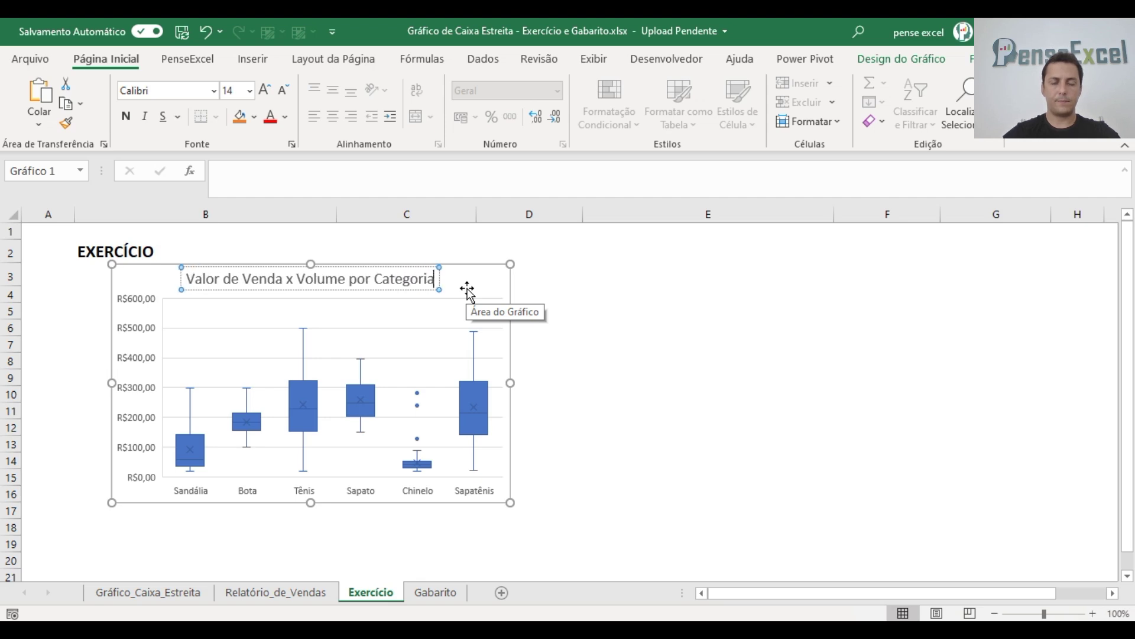
{"action": "key", "text": "ctrl+Left"}
{"action": "key", "text": "ctrl+Left"}
{"action": "left_click", "coordinate": [126, 116]}
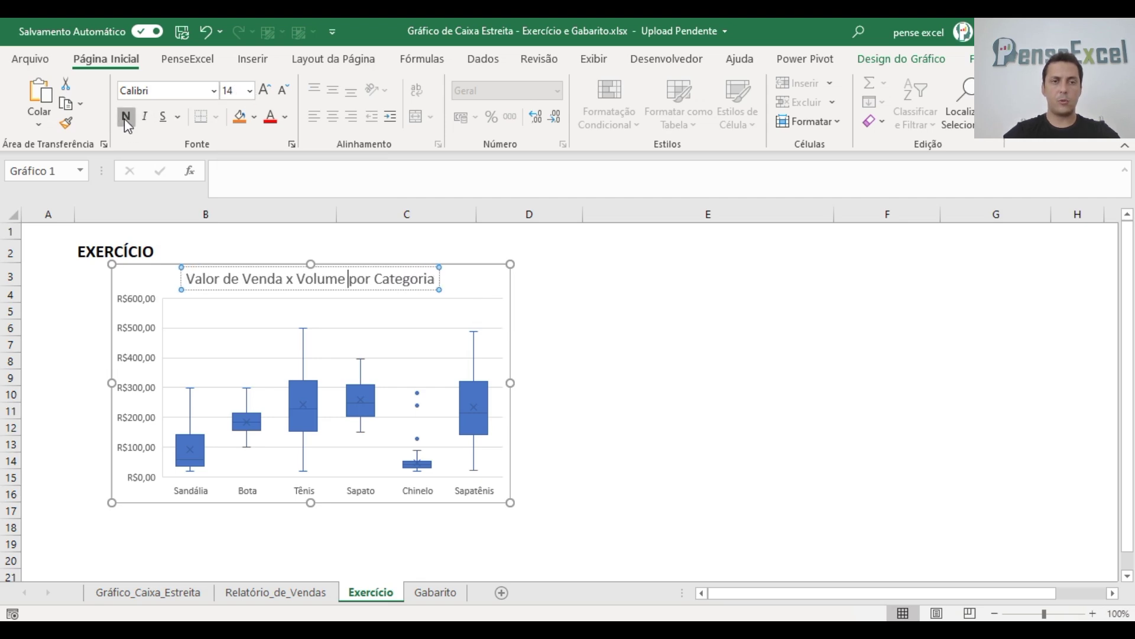
Enlarge the box and whisker chart and reposition it beside the EXERCÍCIO heading, leaving it deselected
{"action": "left_click", "coordinate": [668, 408]}
{"action": "left_click", "coordinate": [511, 501]}
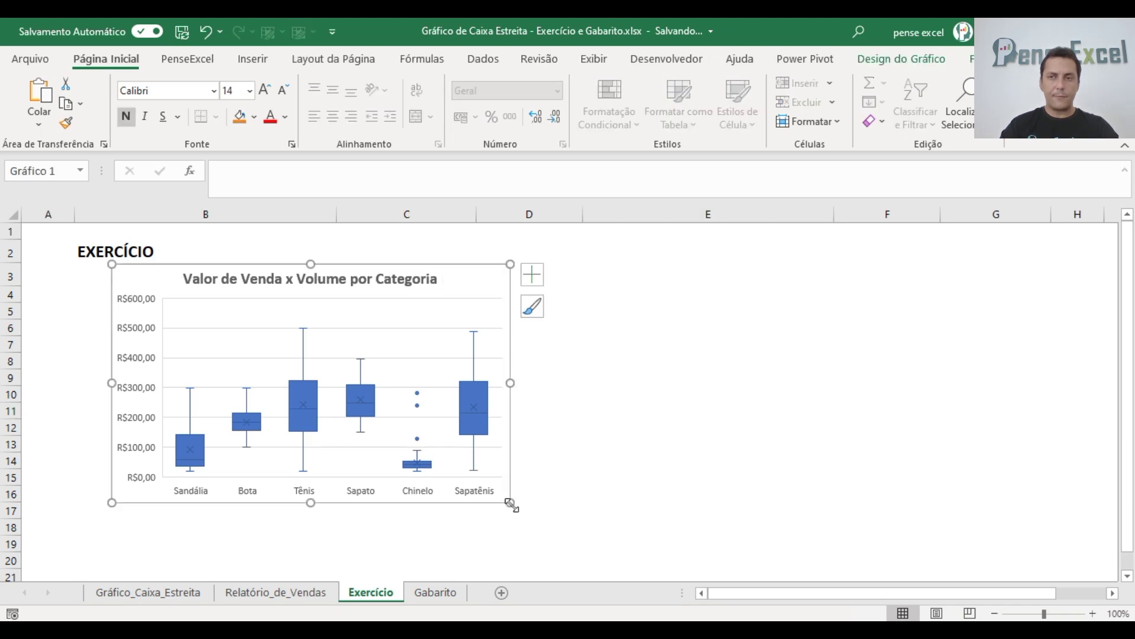
{"action": "left_click_drag", "start_coordinate": [511, 501], "coordinate": [771, 563]}
{"action": "left_click_drag", "start_coordinate": [732, 267], "coordinate": [808, 244]}
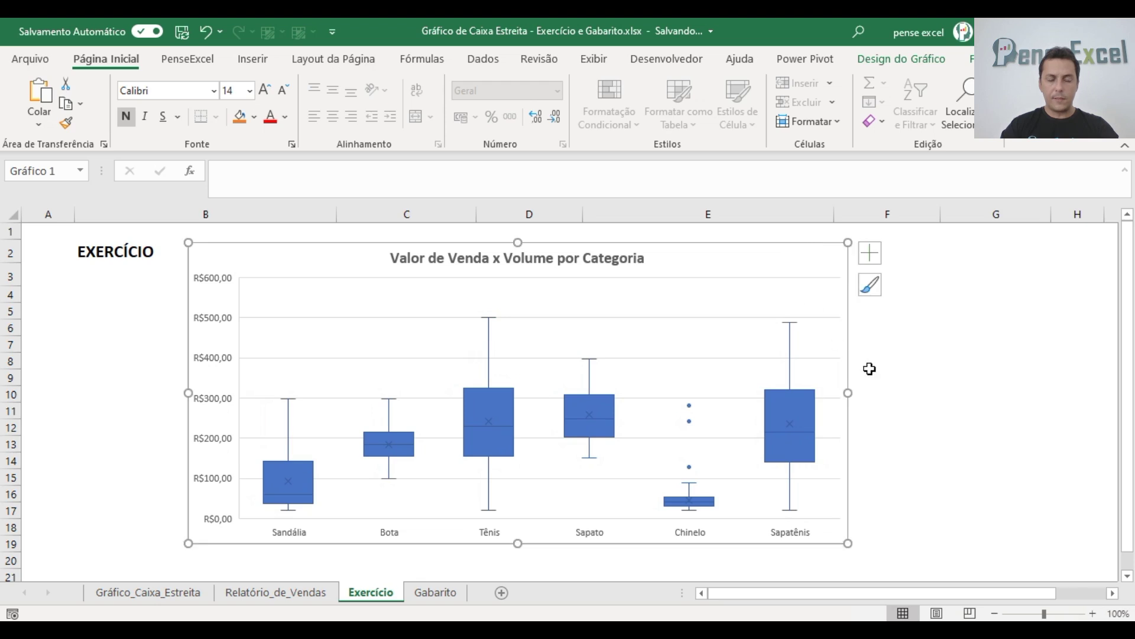
{"action": "left_click", "coordinate": [1014, 382]}
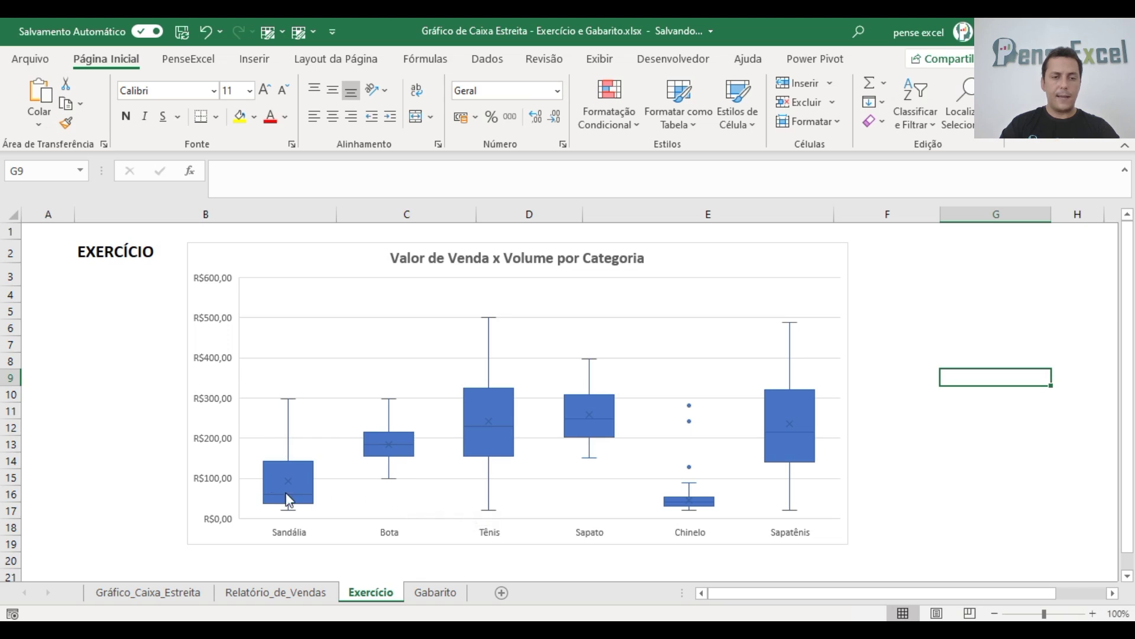
Inspect the minimum, maximum and mean price values of the Sandália box in the chart
{"action": "left_click", "coordinate": [314, 480]}
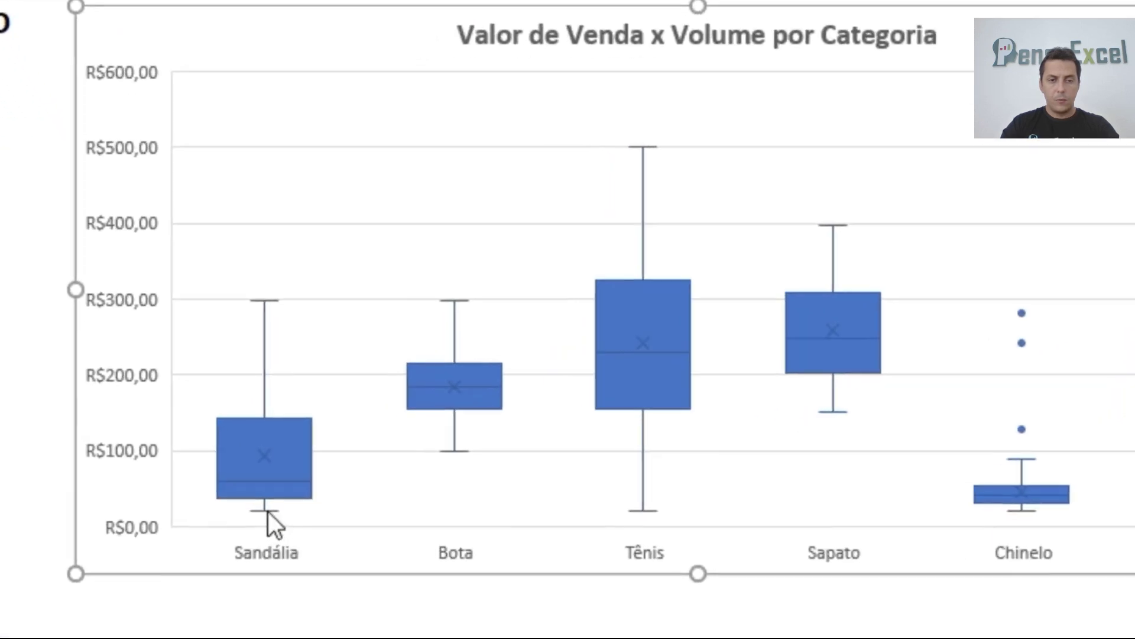
{"action": "mouse_move", "coordinate": [268, 512]}
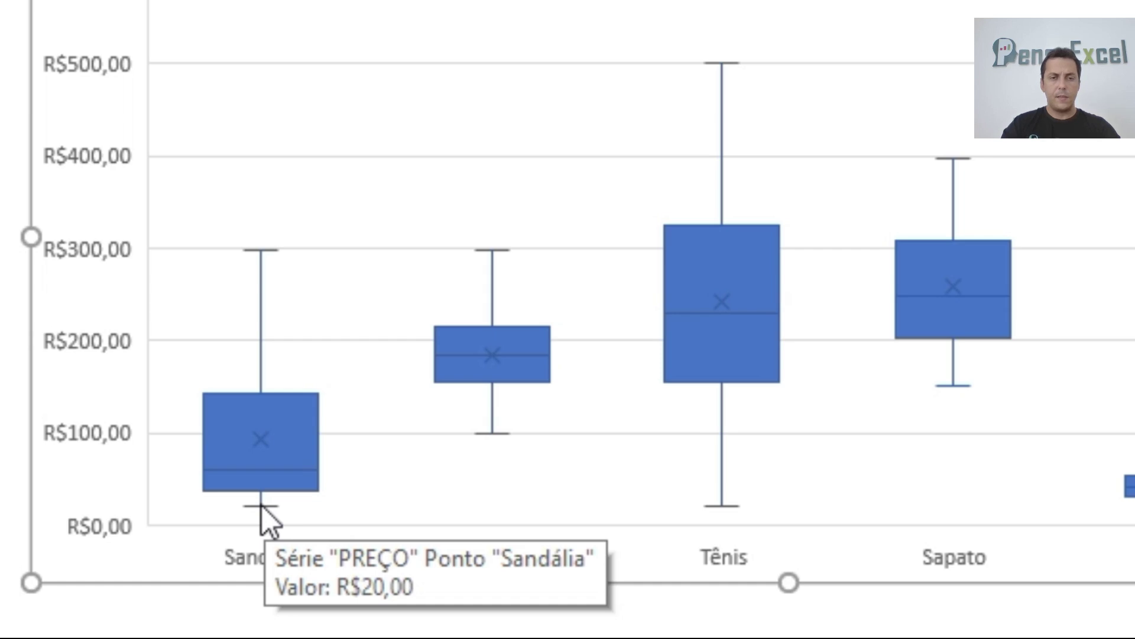
{"action": "mouse_move", "coordinate": [262, 252]}
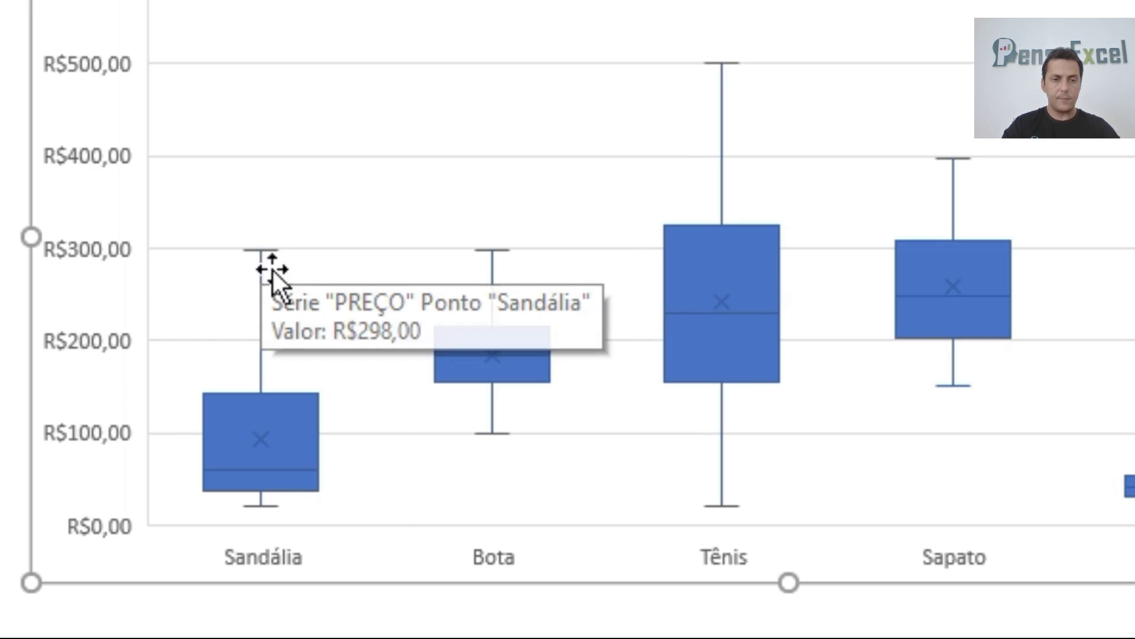
{"action": "mouse_move", "coordinate": [267, 454]}
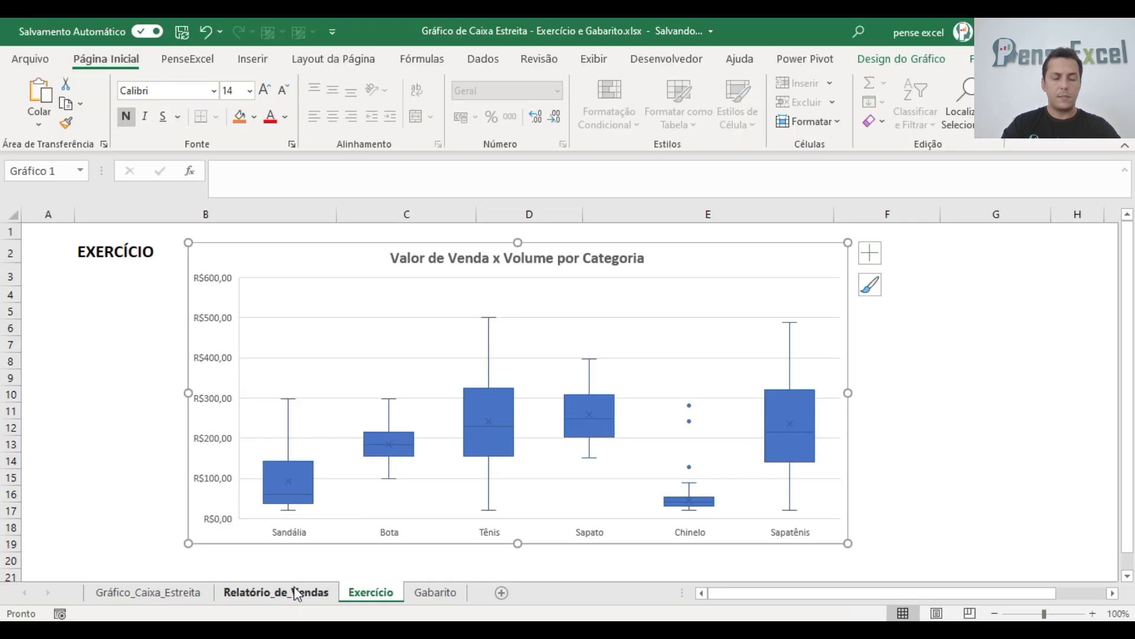
Filter the CATEGORIA column of the Relatório_de_Vendas sheet to show only Sandália
{"action": "left_click", "coordinate": [293, 591]}
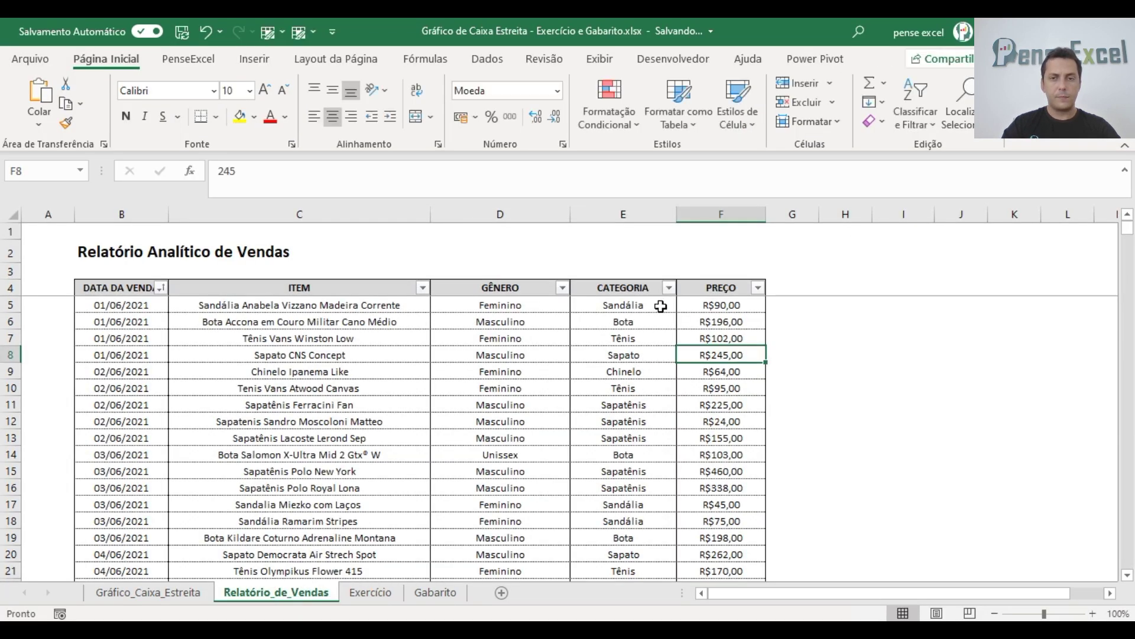
{"action": "left_click", "coordinate": [670, 287]}
{"action": "left_click", "coordinate": [504, 443]}
{"action": "left_click", "coordinate": [491, 487]}
{"action": "left_click", "coordinate": [556, 596]}
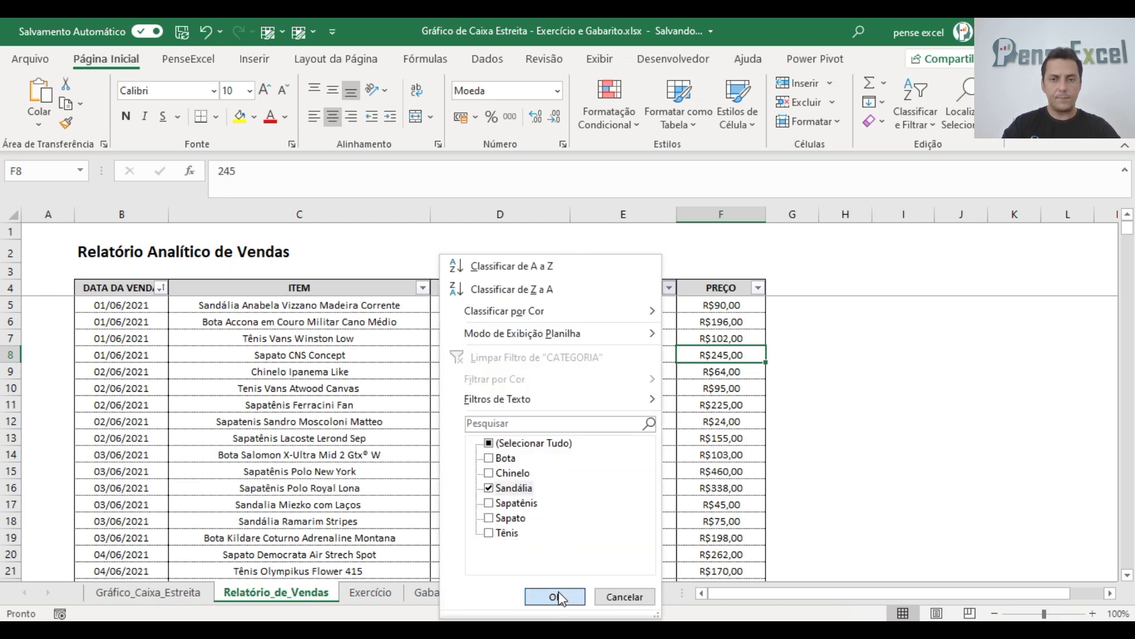
Check the lowest and highest Sandália prices in the PREÇO filter list without applying a price filter
{"action": "left_click", "coordinate": [758, 286]}
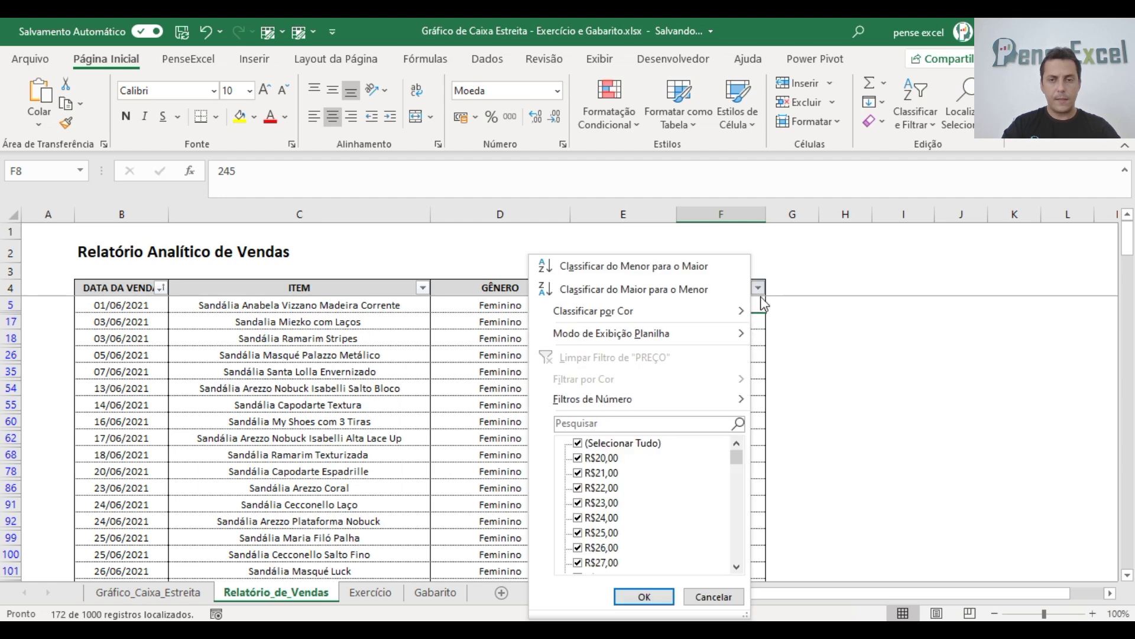
{"action": "left_click", "coordinate": [791, 347]}
{"action": "left_click", "coordinate": [759, 287]}
{"action": "mouse_move", "coordinate": [736, 455]}
{"action": "left_mouse_down"}
{"action": "mouse_move", "coordinate": [738, 476]}
{"action": "mouse_move", "coordinate": [738, 454]}
{"action": "left_mouse_up"}
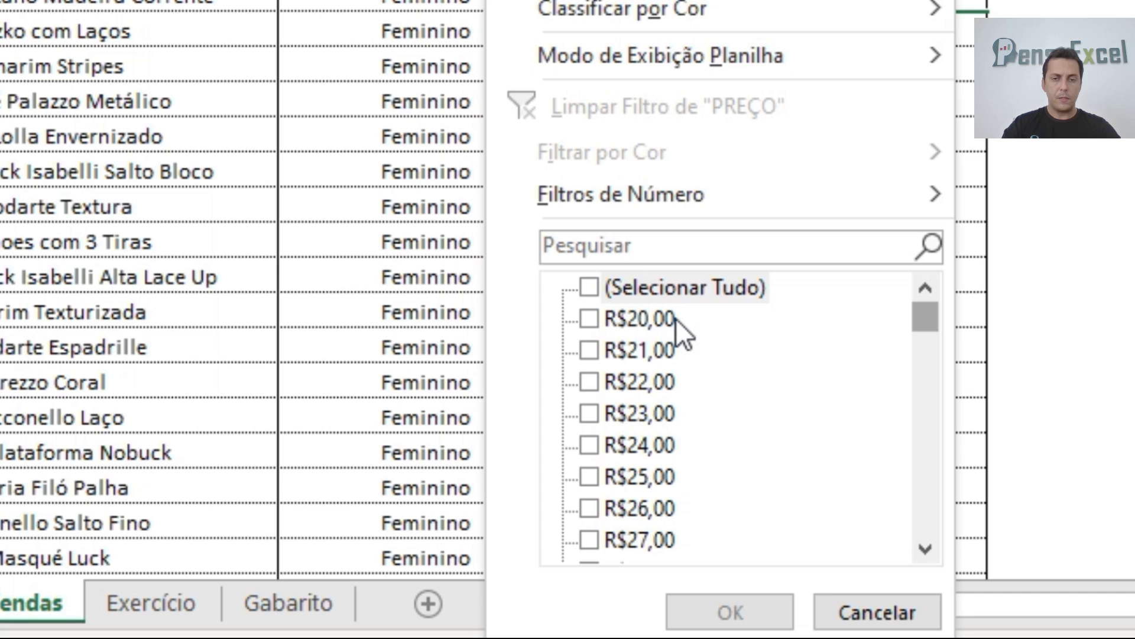
{"action": "left_click_drag", "start_coordinate": [924, 319], "coordinate": [931, 547]}
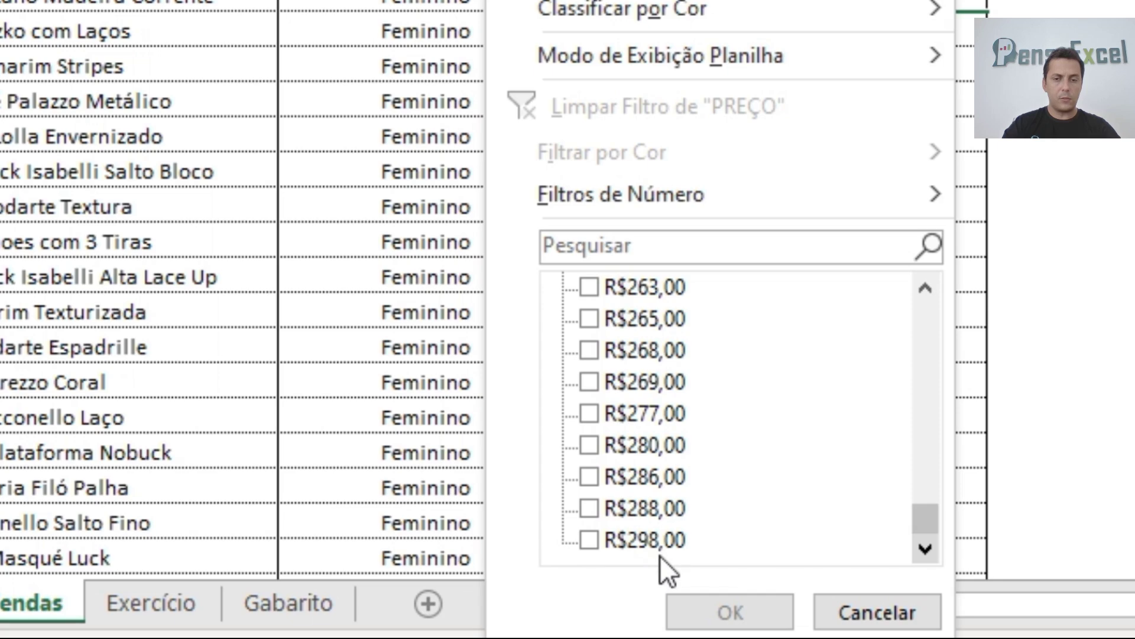
{"action": "left_click", "coordinate": [842, 596]}
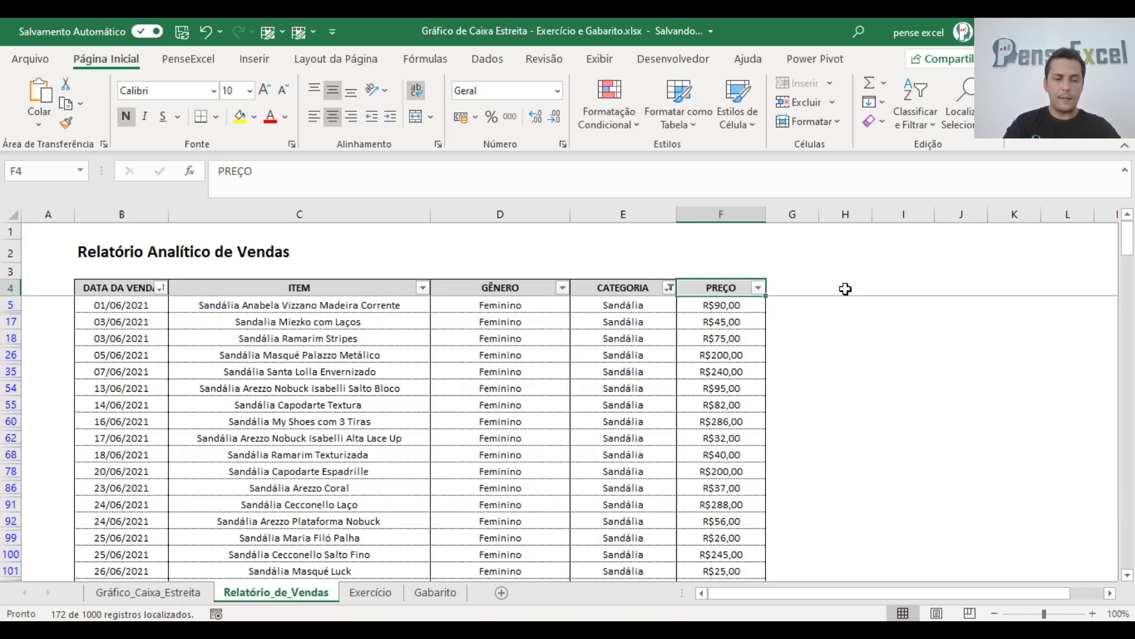
Select all filtered Sandália prices to check their average, and restore every category in the CATEGORIA filter
{"action": "key", "text": "Down"}
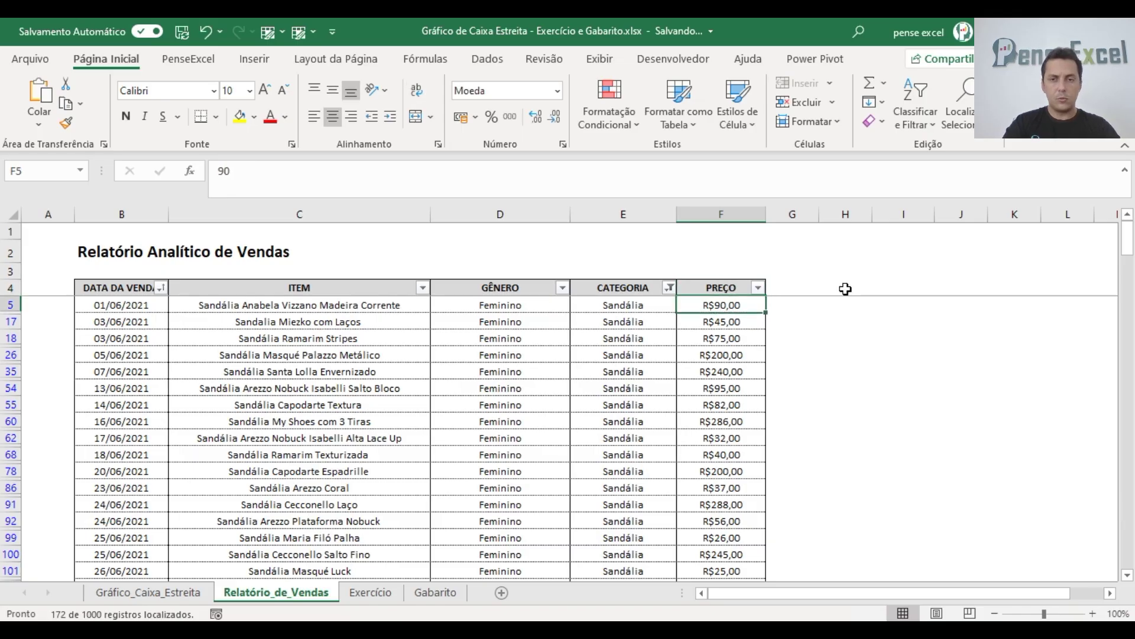
{"action": "key", "text": "ctrl+shift+Down"}
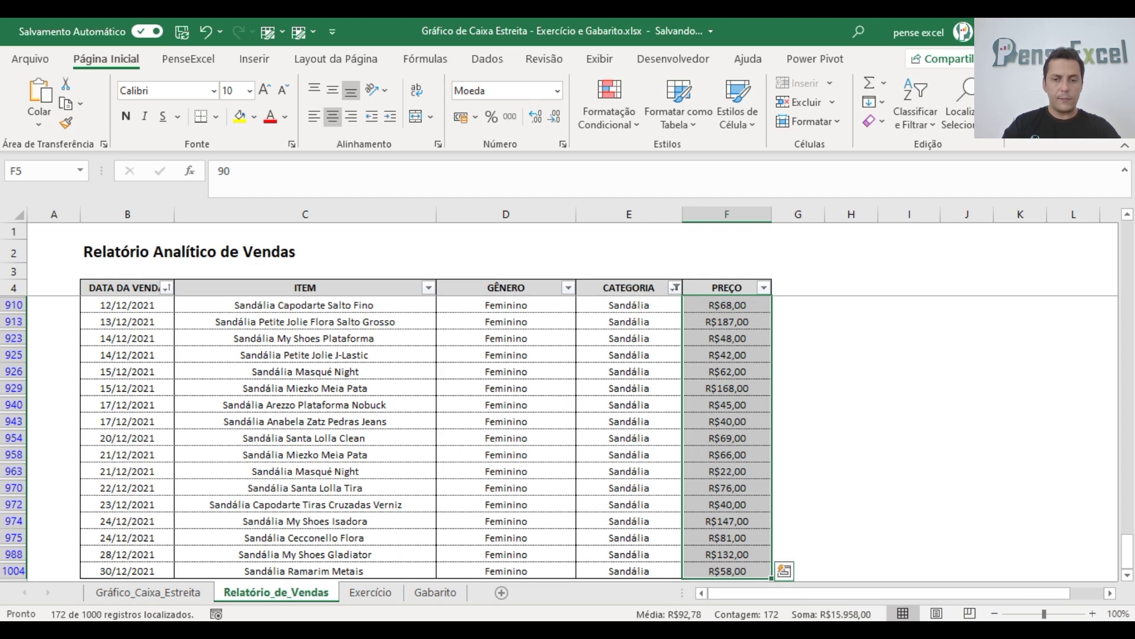
{"action": "left_click", "coordinate": [674, 290]}
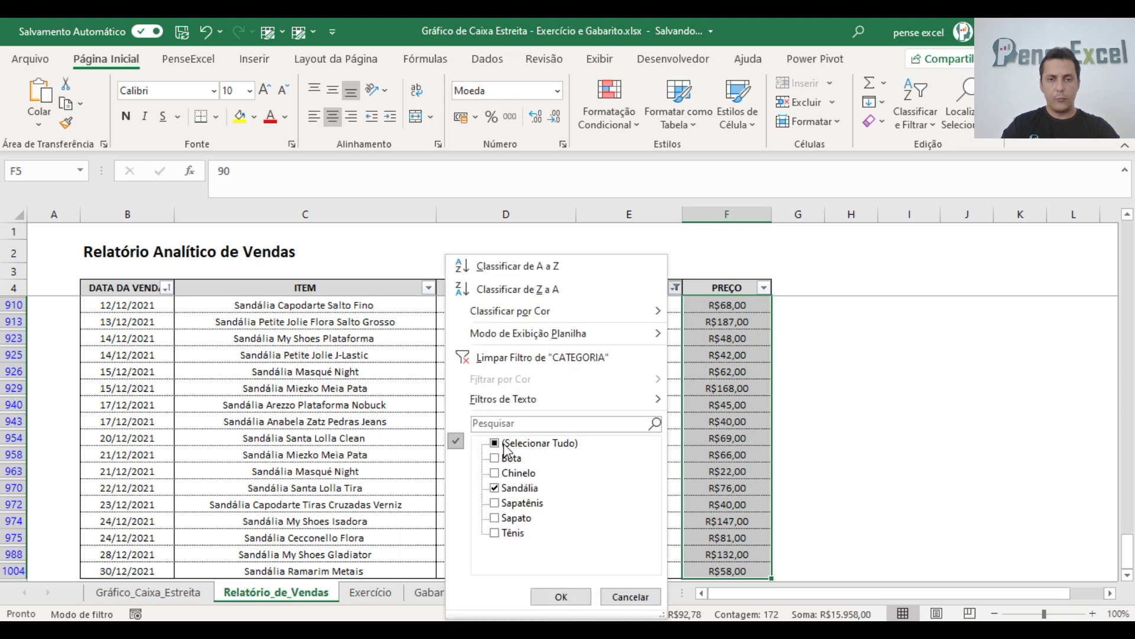
{"action": "left_click", "coordinate": [566, 597]}
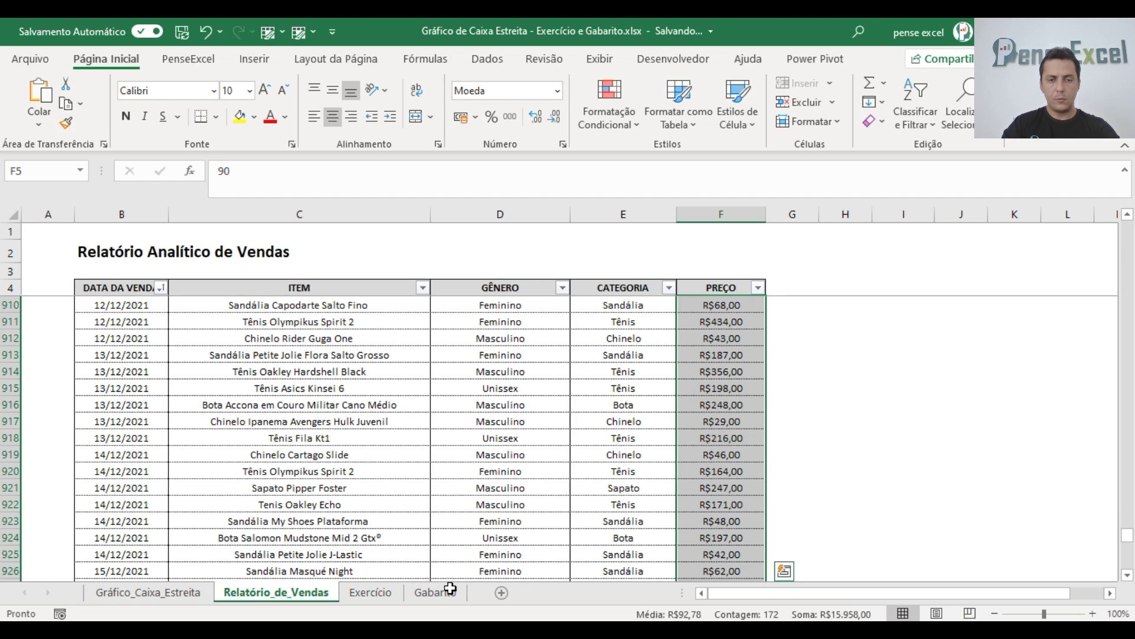
Compare the chart on the Exercício sheet with the category and price records in the sales report
{"action": "left_click", "coordinate": [367, 592]}
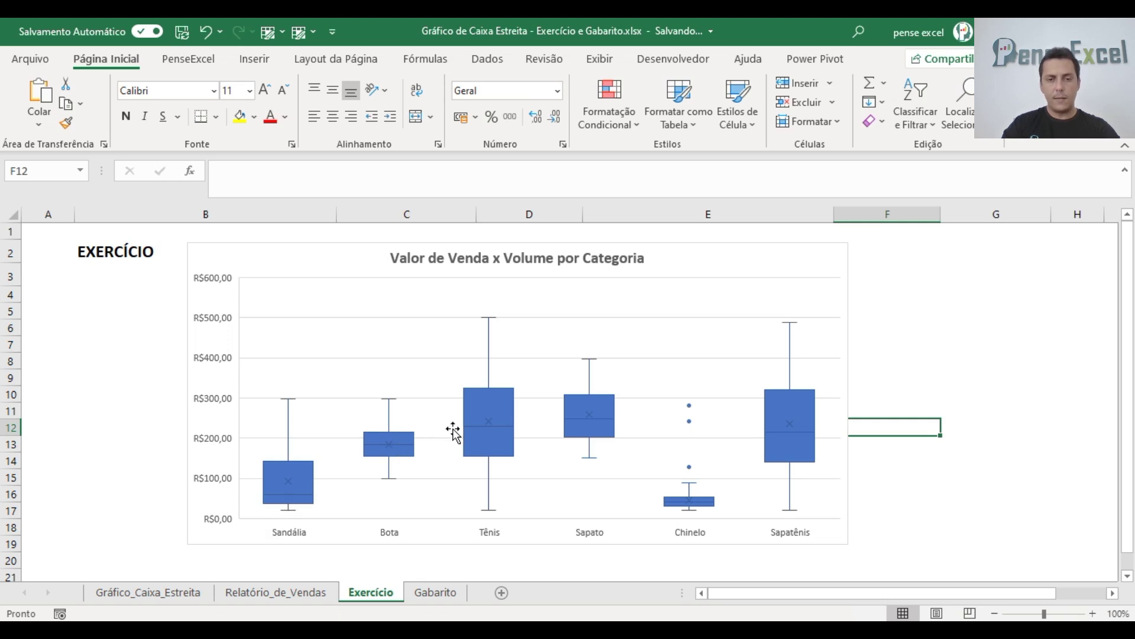
{"action": "key", "text": "ctrl+Page_Up"}
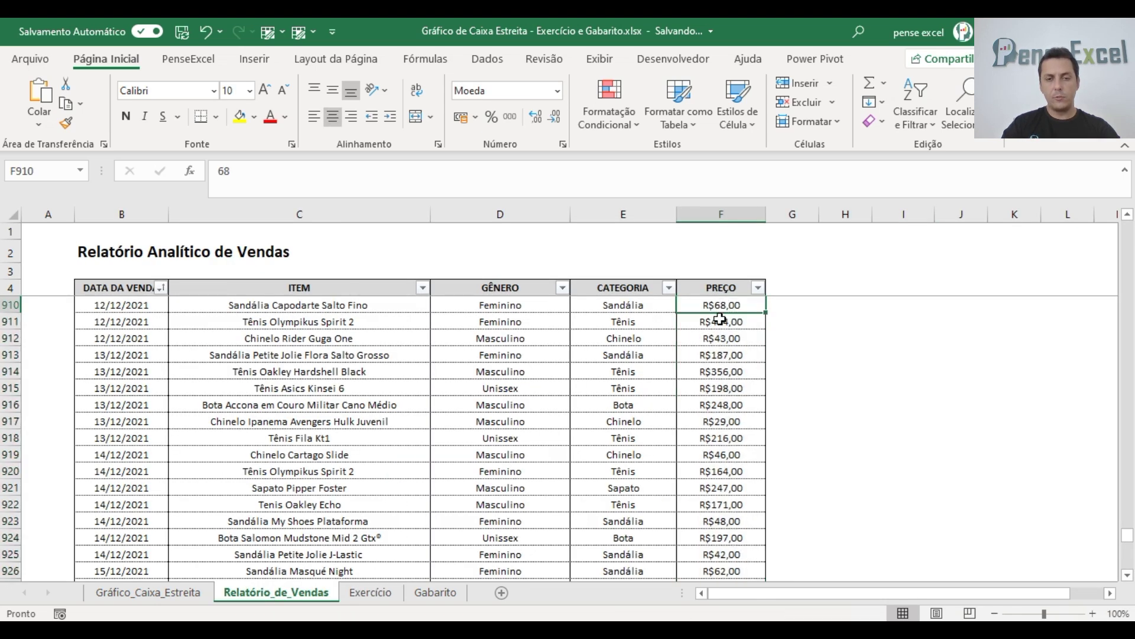
{"action": "key", "text": "ctrl+Page_Down"}
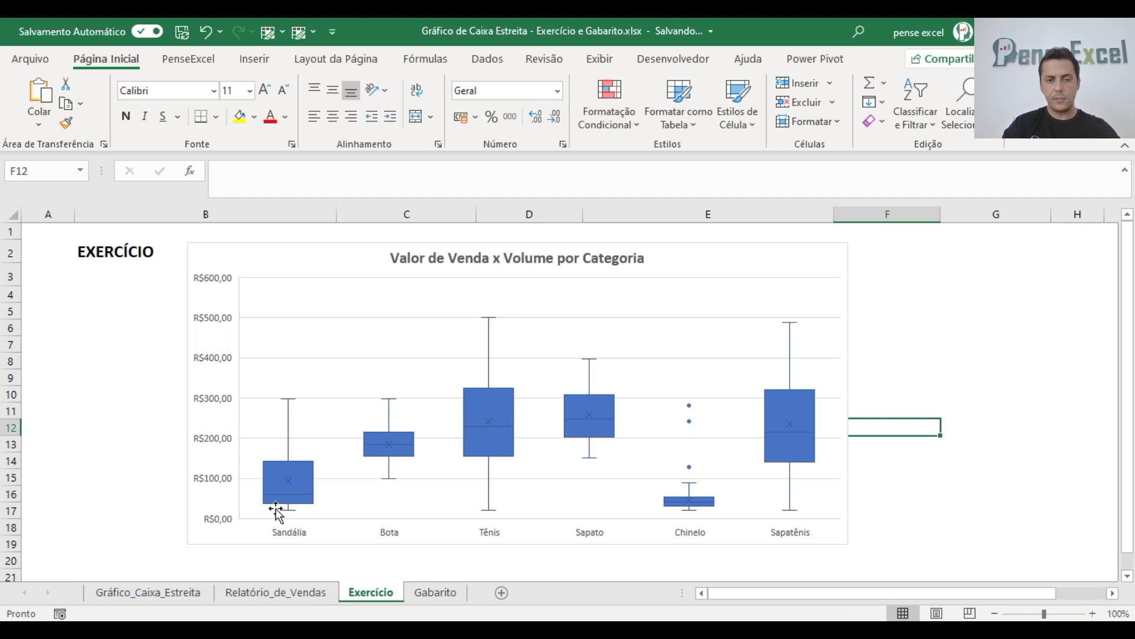
{"action": "left_click", "coordinate": [303, 594]}
{"action": "left_click", "coordinate": [597, 322]}
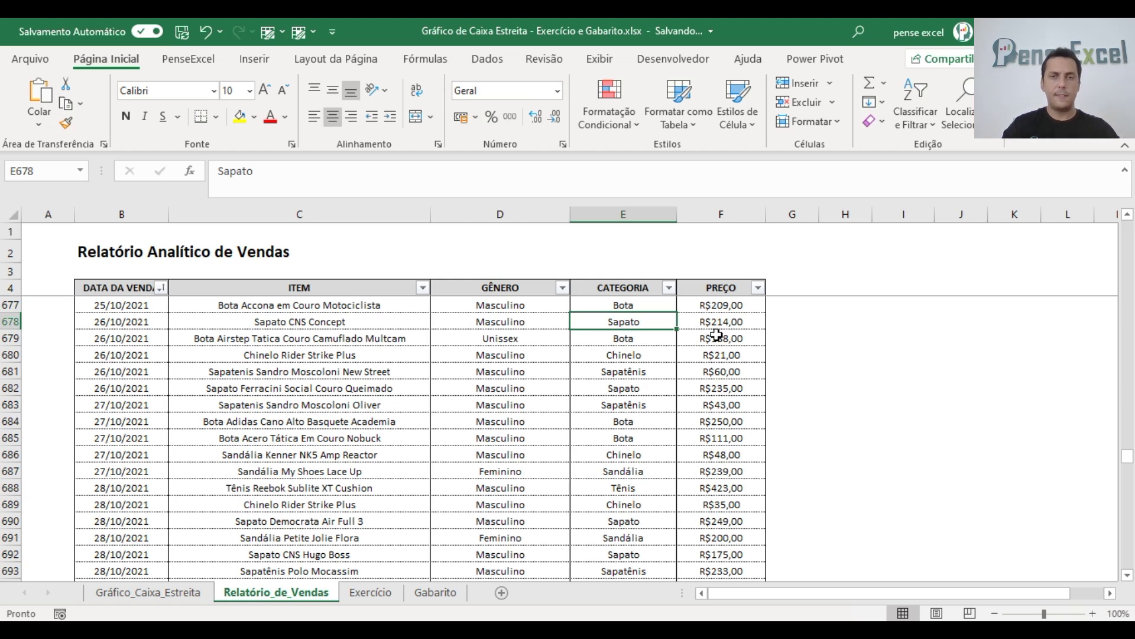
Inspect the Chinelo box and the values of its three outlier points in the Exercício chart
{"action": "left_click", "coordinate": [371, 592]}
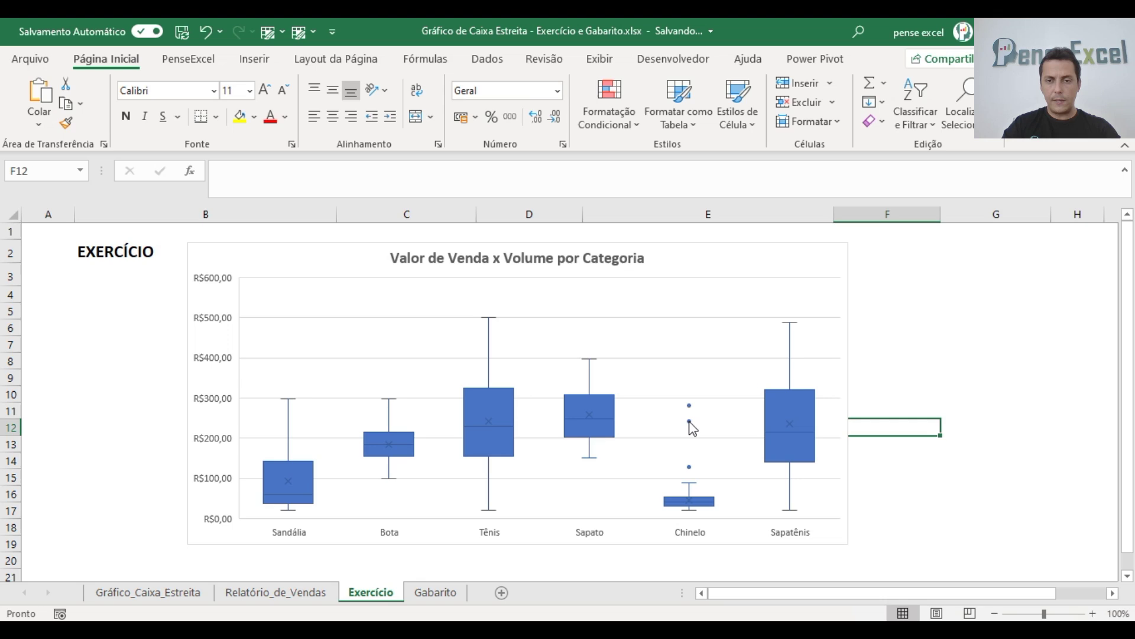
{"action": "mouse_move", "coordinate": [716, 509]}
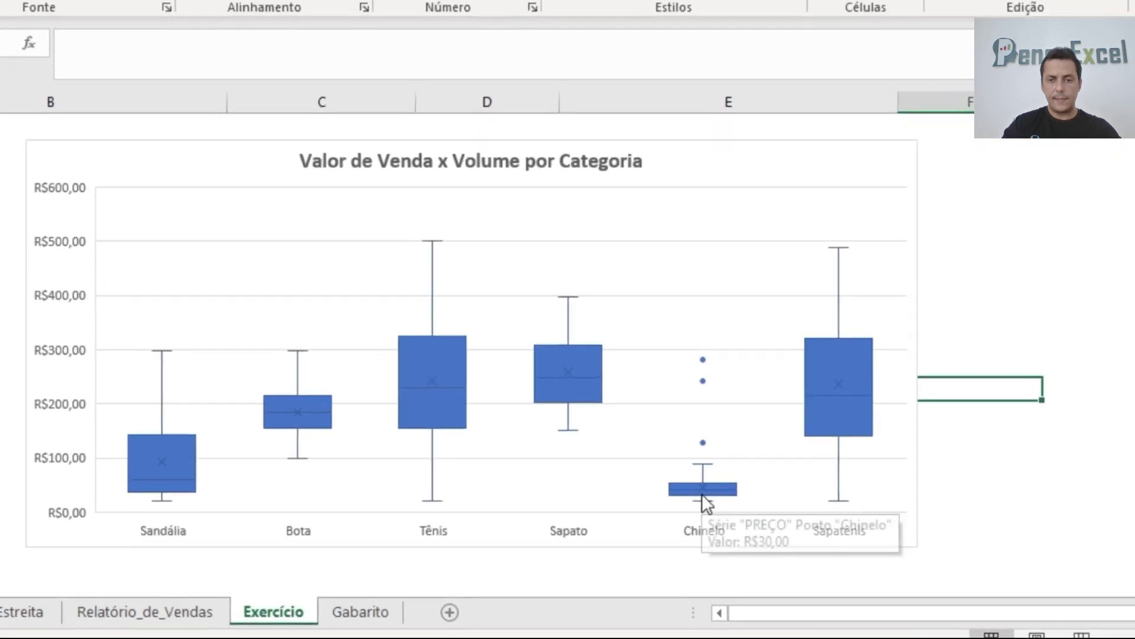
{"action": "left_click", "coordinate": [714, 446]}
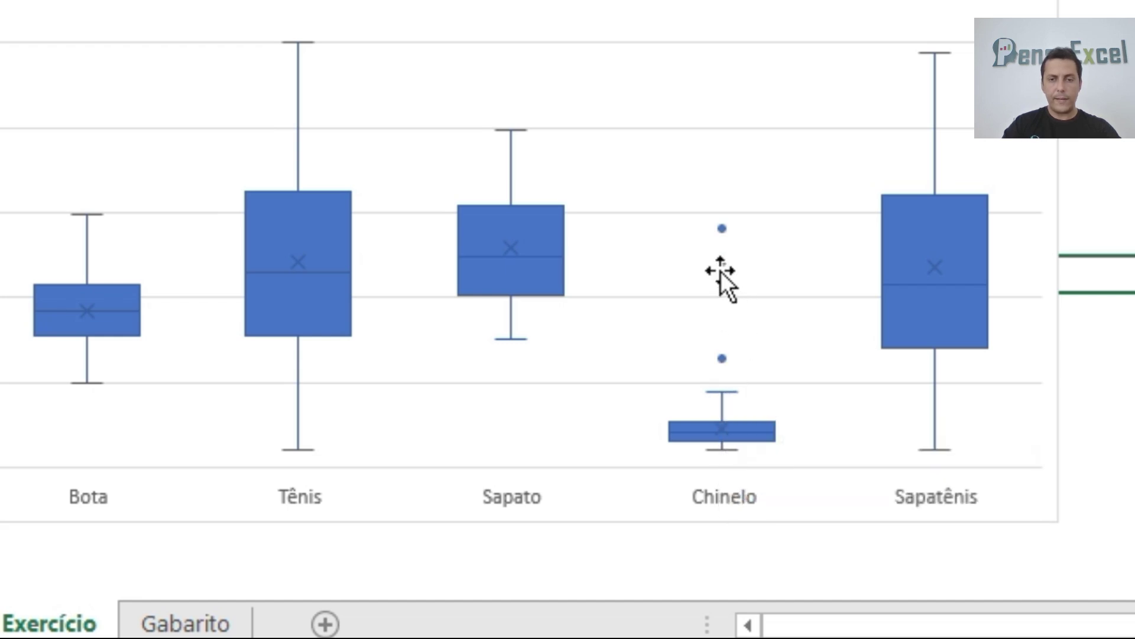
{"action": "mouse_move", "coordinate": [726, 360]}
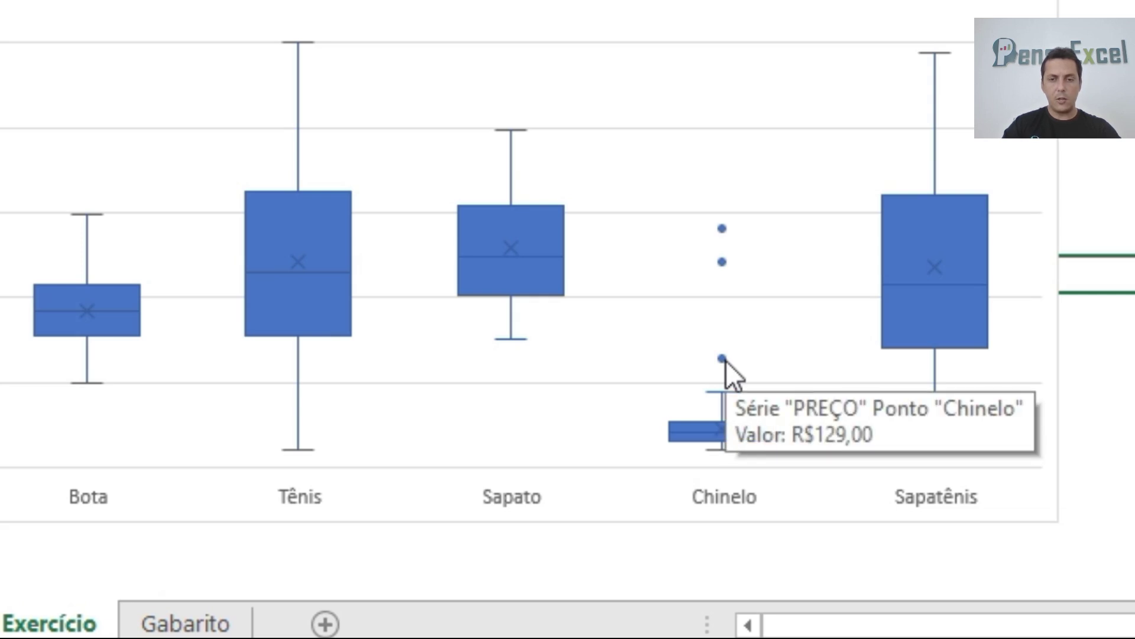
{"action": "mouse_move", "coordinate": [723, 263]}
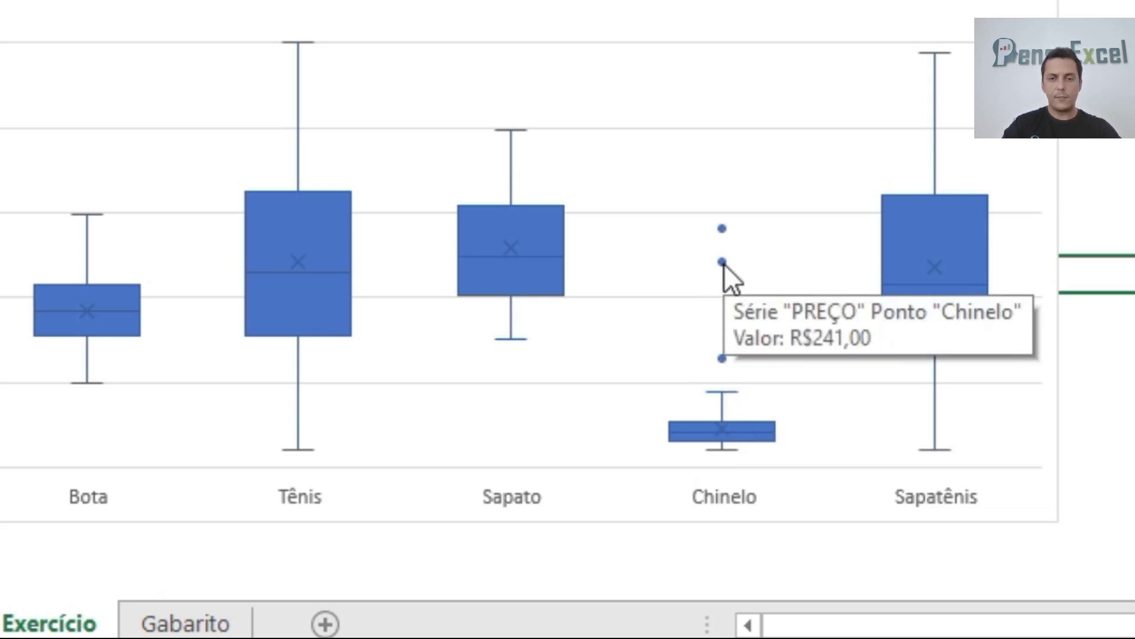
{"action": "mouse_move", "coordinate": [723, 230]}
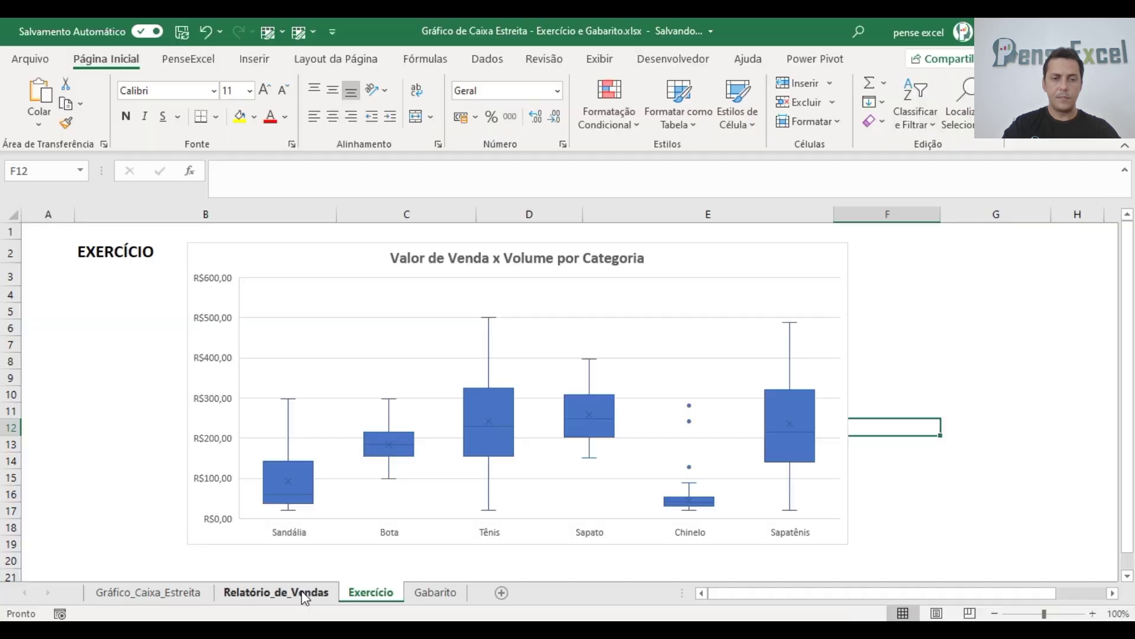
Filter the CATEGORIA column of the Relatório_de_Vendas sheet to show only Chinelo
{"action": "left_click", "coordinate": [278, 591]}
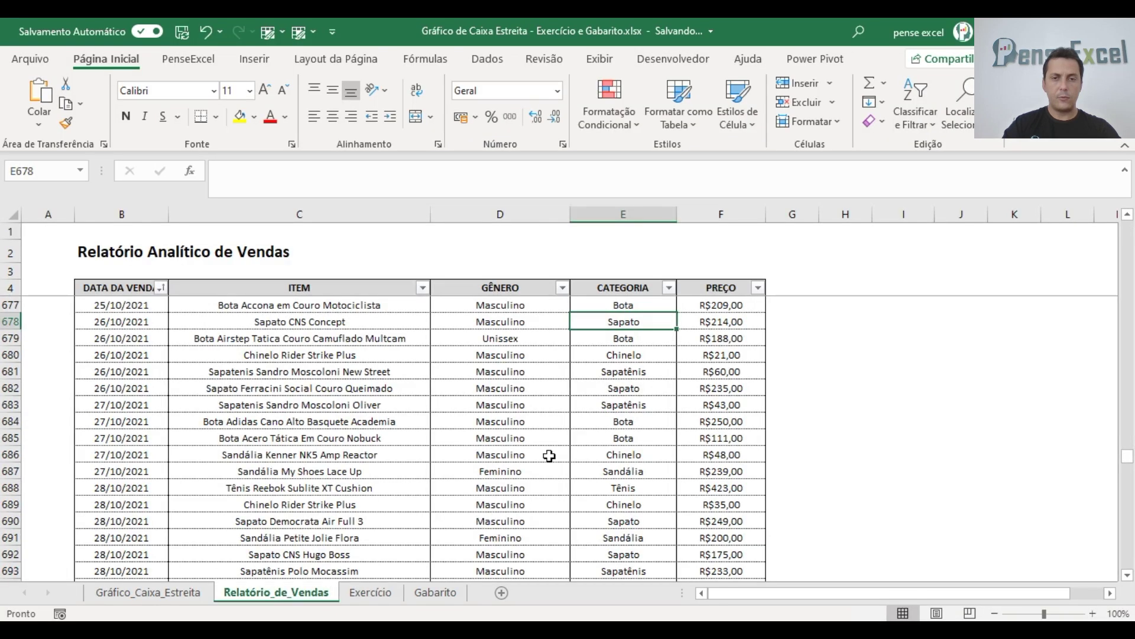
{"action": "left_click", "coordinate": [669, 287]}
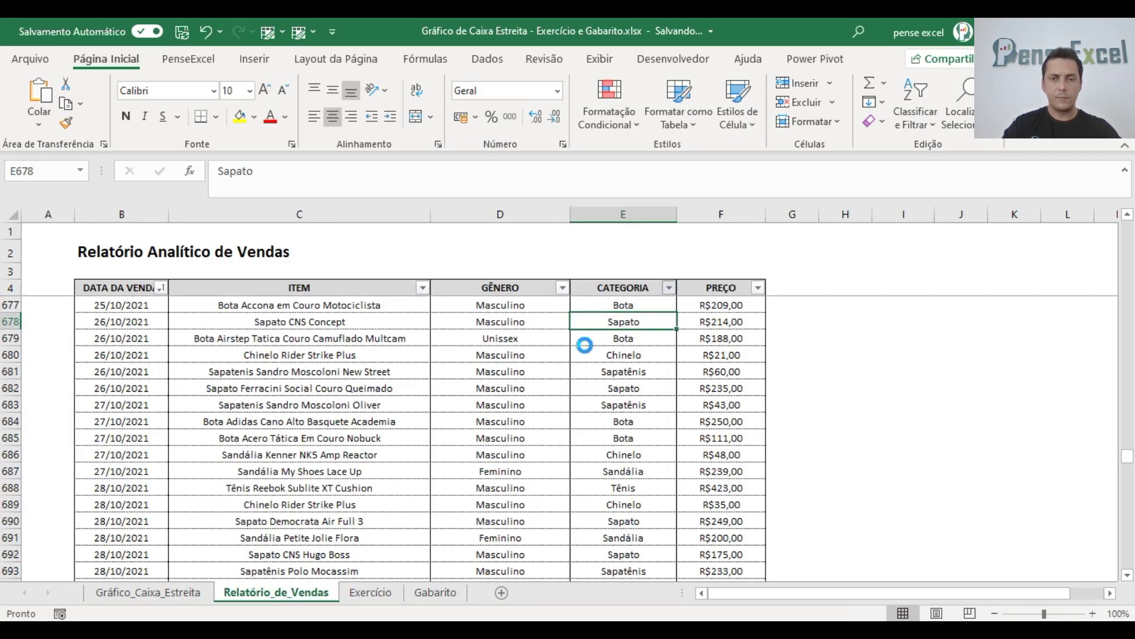
{"action": "left_click", "coordinate": [500, 445]}
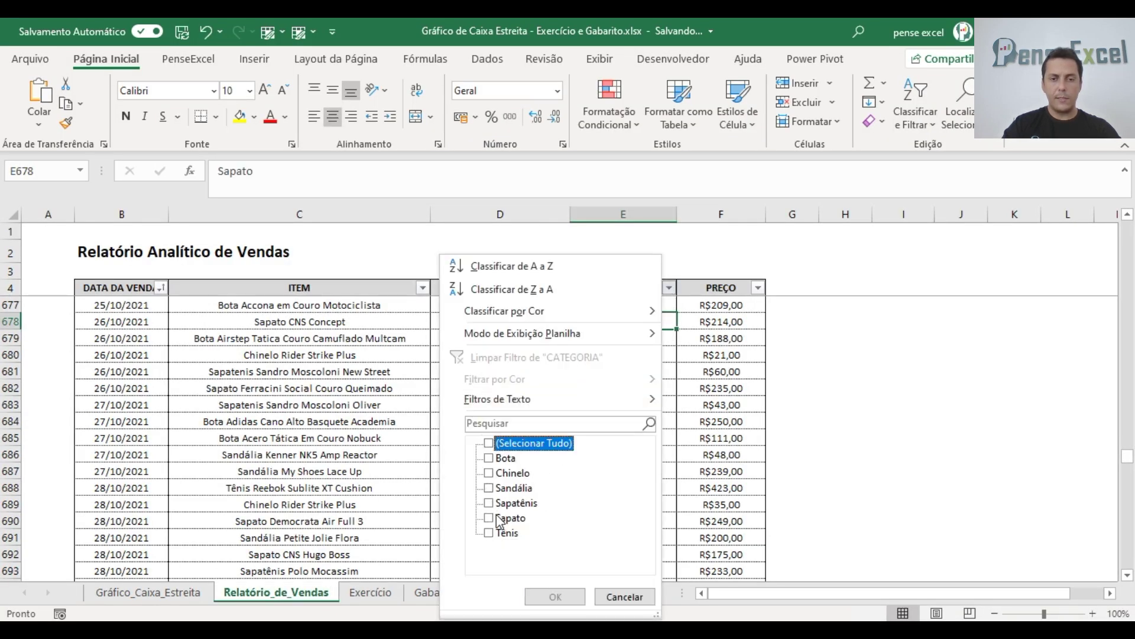
{"action": "left_click", "coordinate": [490, 473]}
{"action": "left_click", "coordinate": [550, 596]}
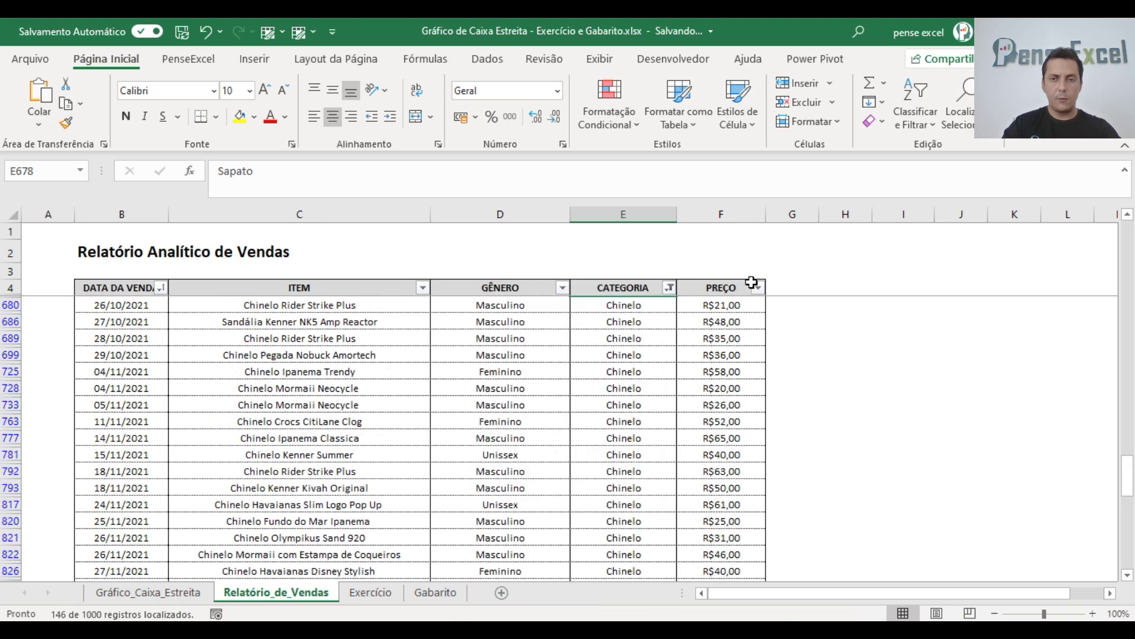
Filter the PREÇO column to show only the prices R$129,00, R$241,00 and R$282,00
{"action": "left_click", "coordinate": [759, 288]}
{"action": "left_click", "coordinate": [602, 532]}
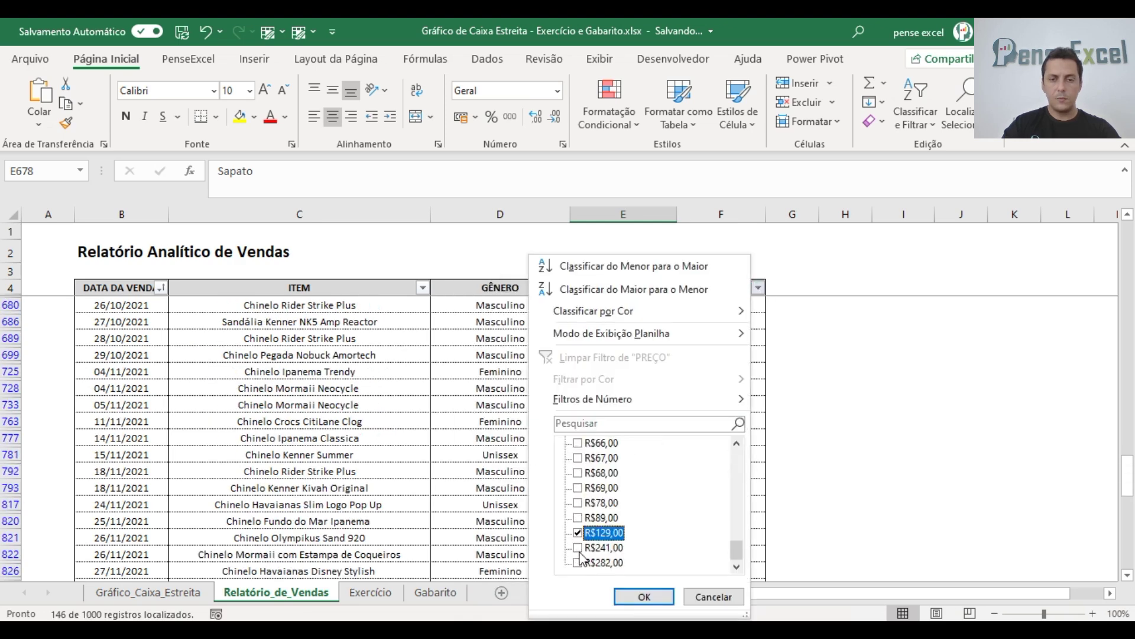
{"action": "left_click", "coordinate": [602, 547]}
{"action": "left_click", "coordinate": [603, 562]}
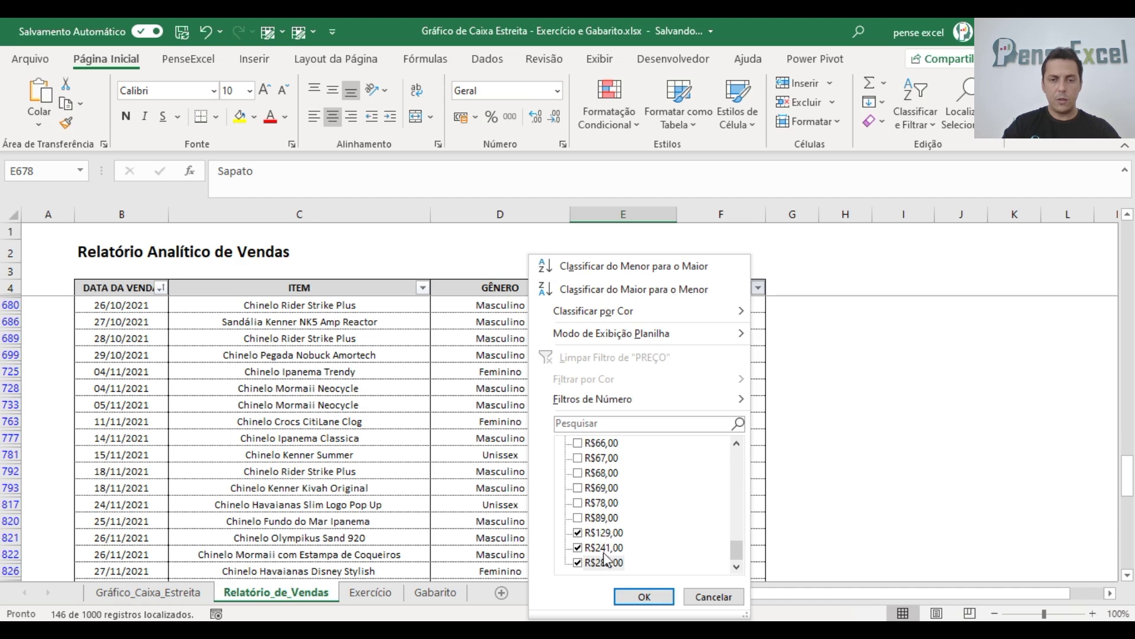
{"action": "left_click", "coordinate": [627, 594]}
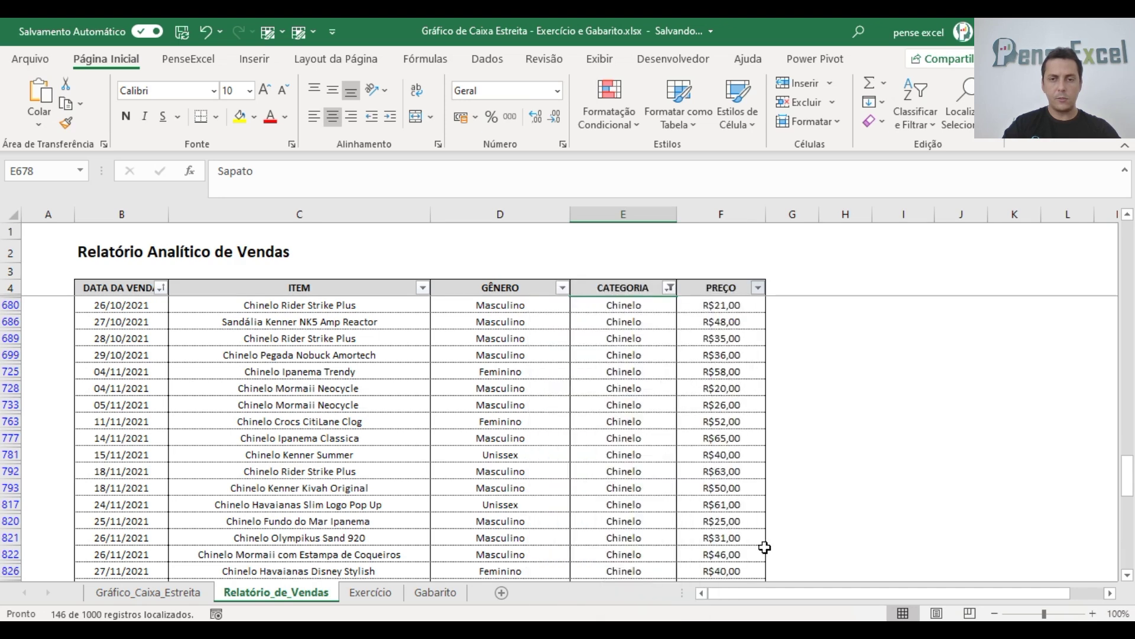
Inspect the three filtered Chinelo prices one by one and return to the chart on the Exercício sheet to compare its outliers
{"action": "scroll", "coordinate": [773, 409], "scroll_direction": "up", "scroll_amount": 2}
{"action": "left_click", "coordinate": [750, 307]}
{"action": "left_click", "coordinate": [730, 321]}
{"action": "left_click", "coordinate": [727, 339]}
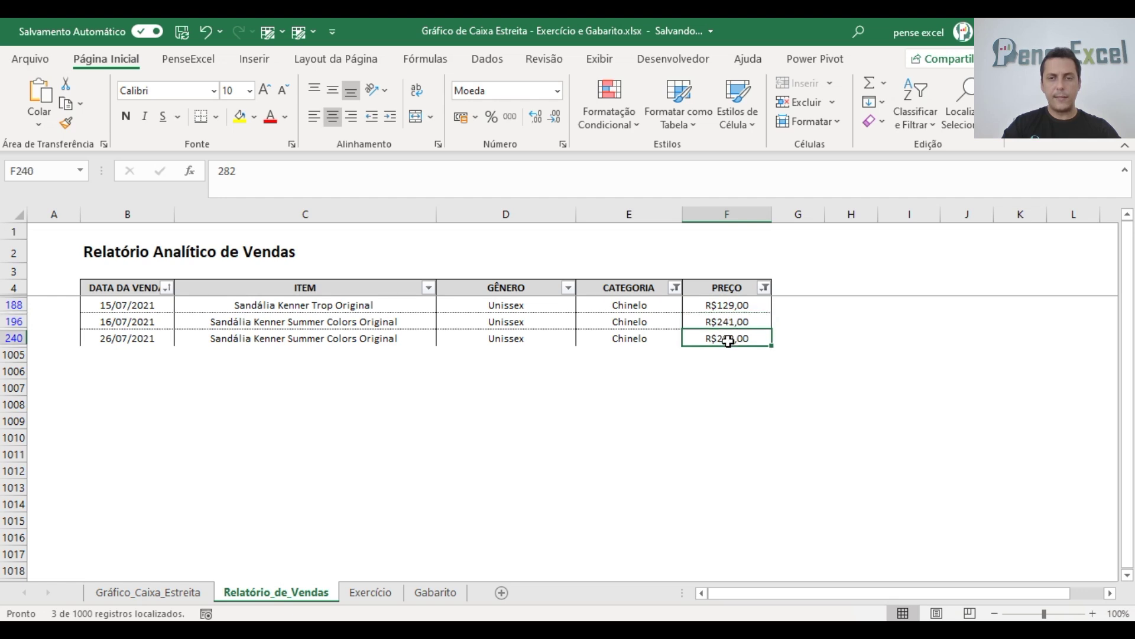
{"action": "left_click", "coordinate": [749, 304]}
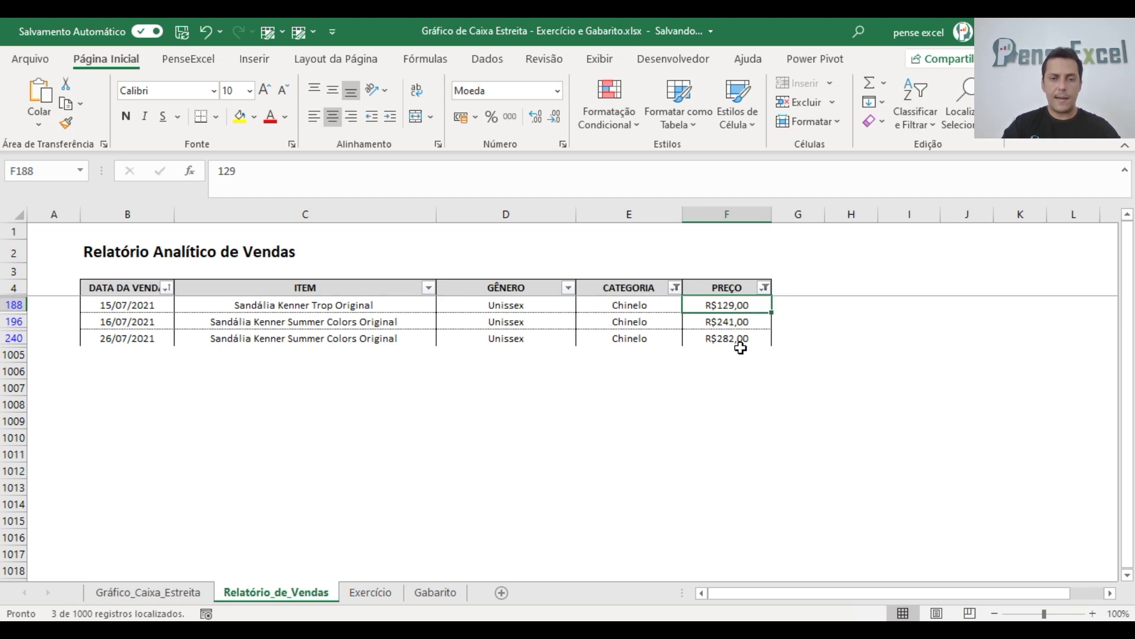
{"action": "left_click", "coordinate": [371, 591]}
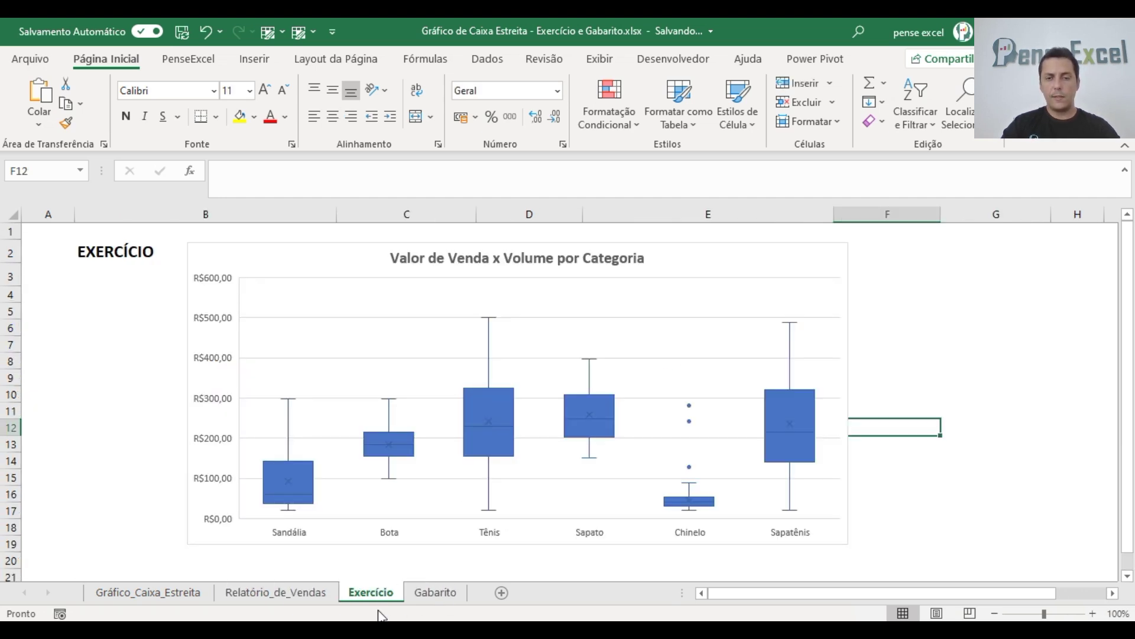